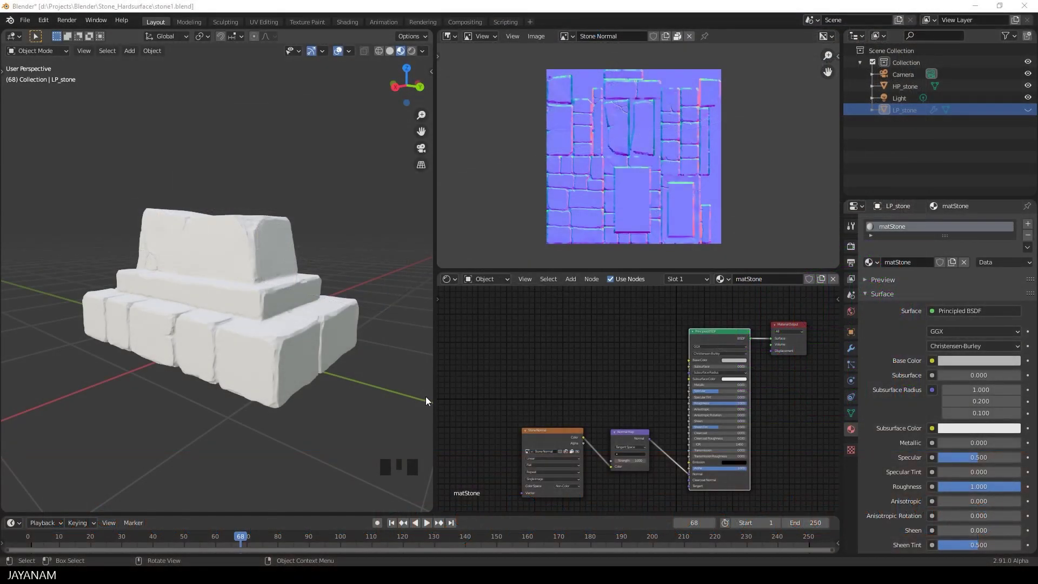
# - Unhide LP_stone and hide HP_stone in the Outliner, orbiting to a front view of the stone
pyautogui.moveTo(298, 341)
pyautogui.mouseDown(button='middle')
pyautogui.moveTo(356, 357)
pyautogui.moveTo(298, 346)
pyautogui.mouseUp(button='middle')
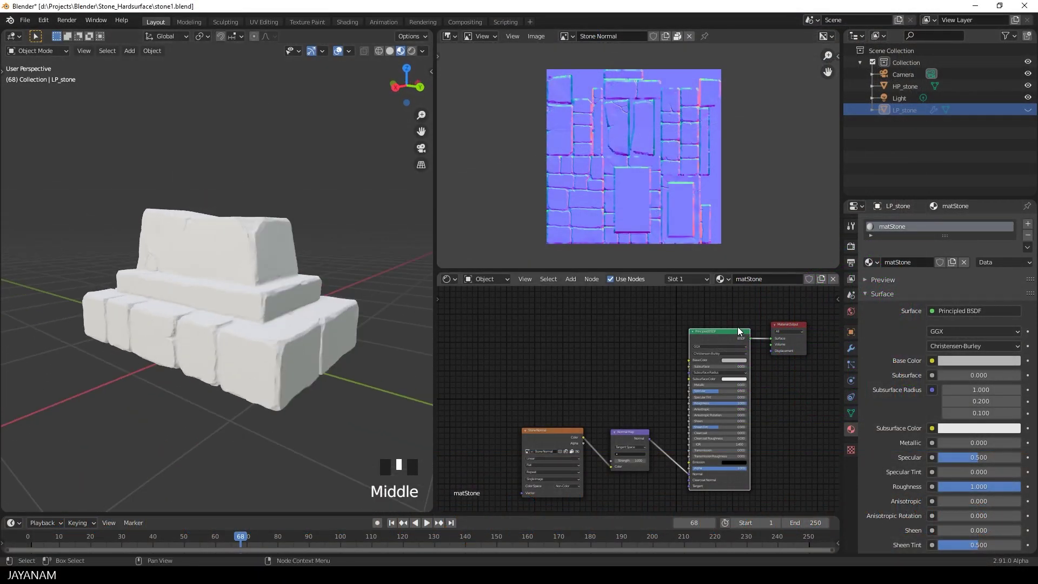
pyautogui.click(1028, 110)
pyautogui.click(1029, 87)
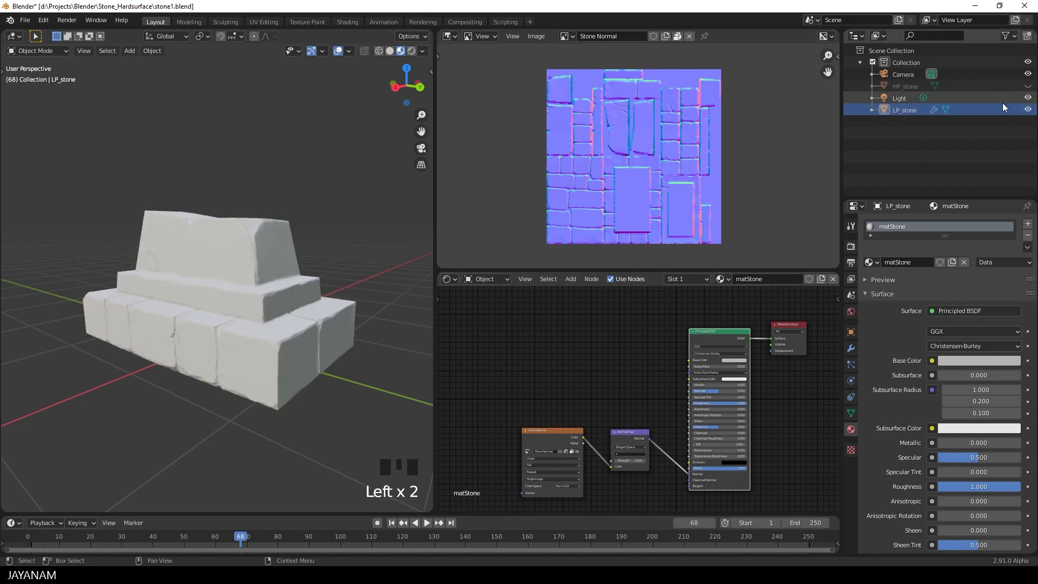
pyautogui.moveTo(223, 381); pyautogui.dragTo(267, 370, button='middle')
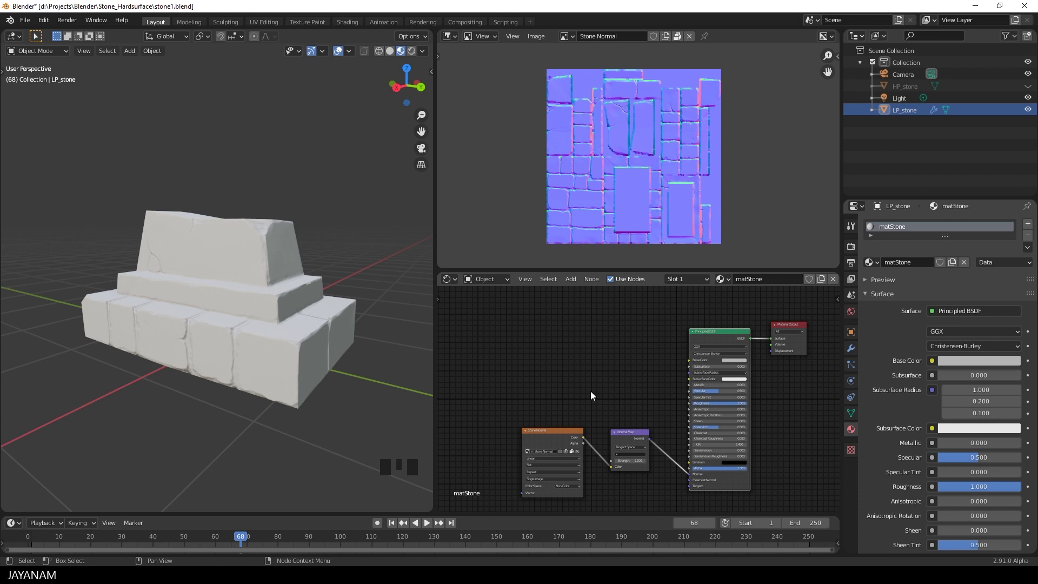
# - Add an Image Texture node via search 'image' and link its Color to the Principled BSDF Base Color
pyautogui.hotkey('shift', 'a')
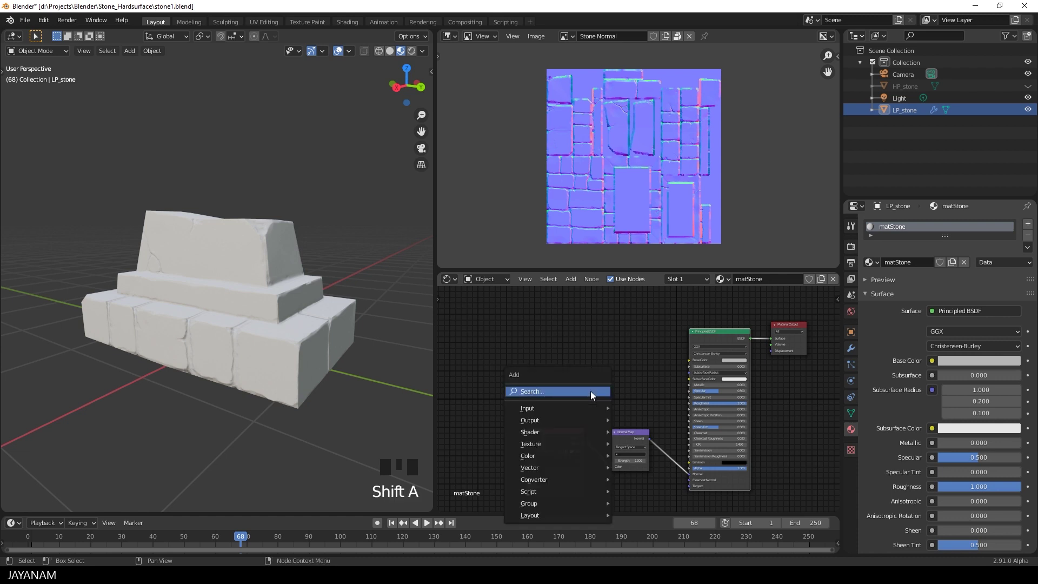
pyautogui.click(589, 391)
pyautogui.write('image')
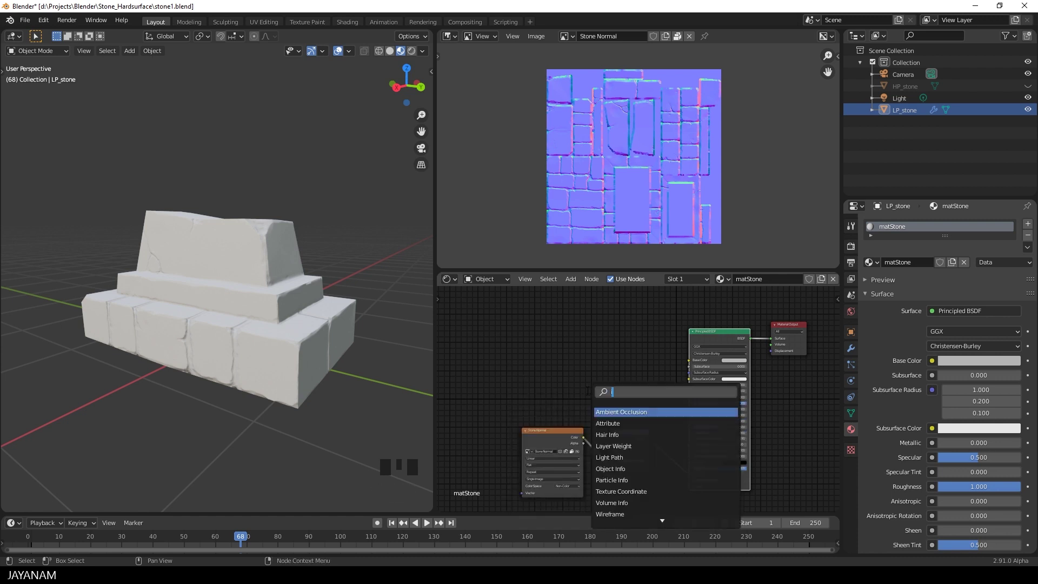
pyautogui.press('Return')
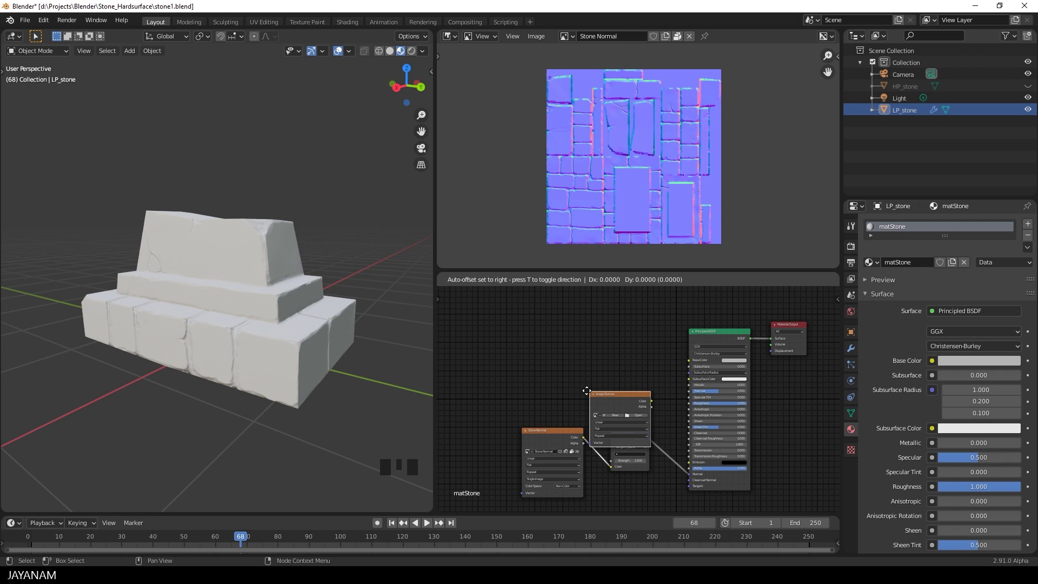
pyautogui.click(518, 338)
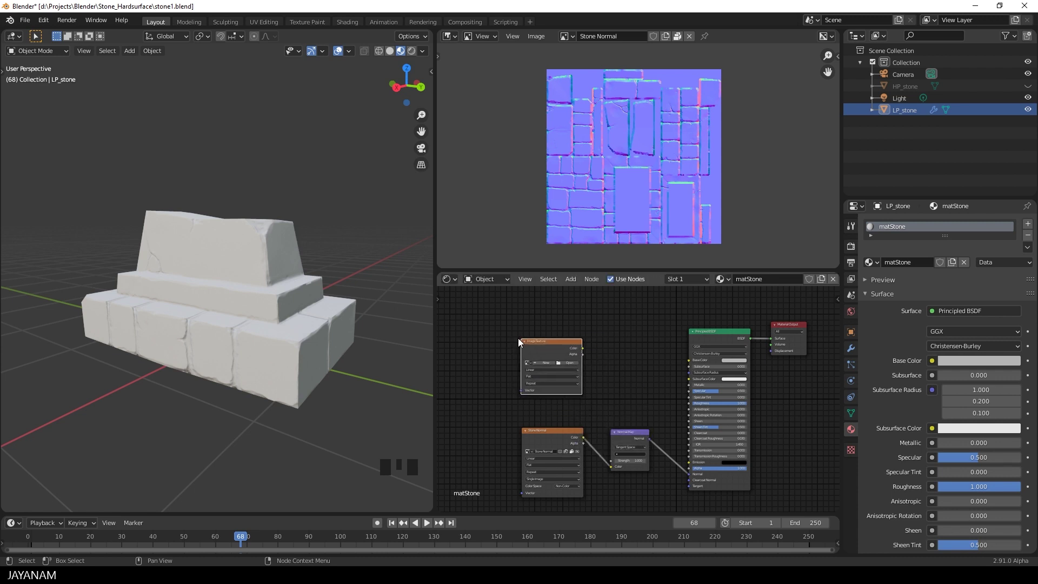
pyautogui.moveTo(583, 349); pyautogui.dragTo(692, 361)
pyautogui.scroll(3, 602, 385)
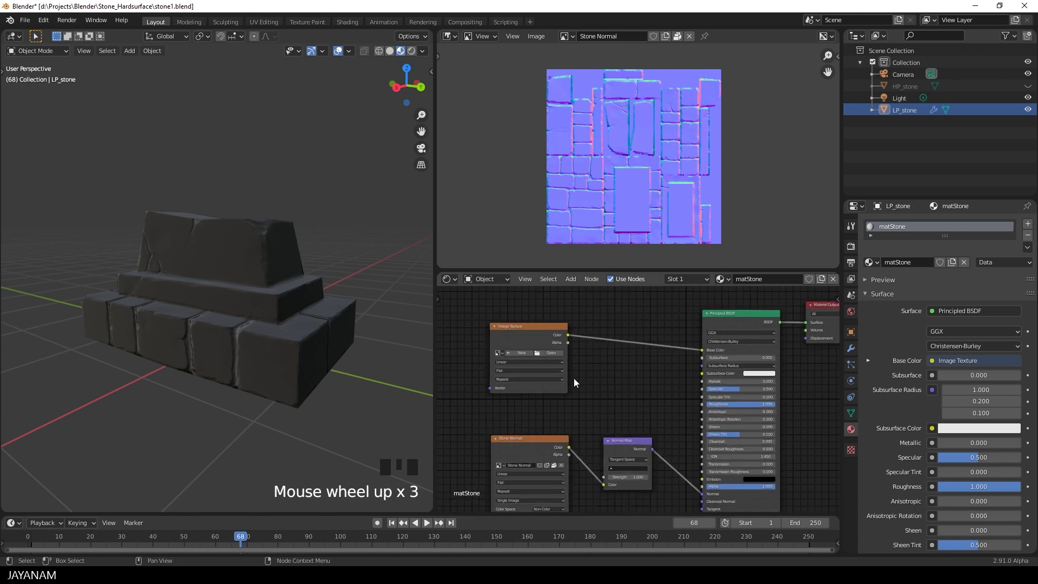
# - Make a new image 'Stone Curvature' at width 2048 and height 2048 in the texture node
pyautogui.click(518, 354)
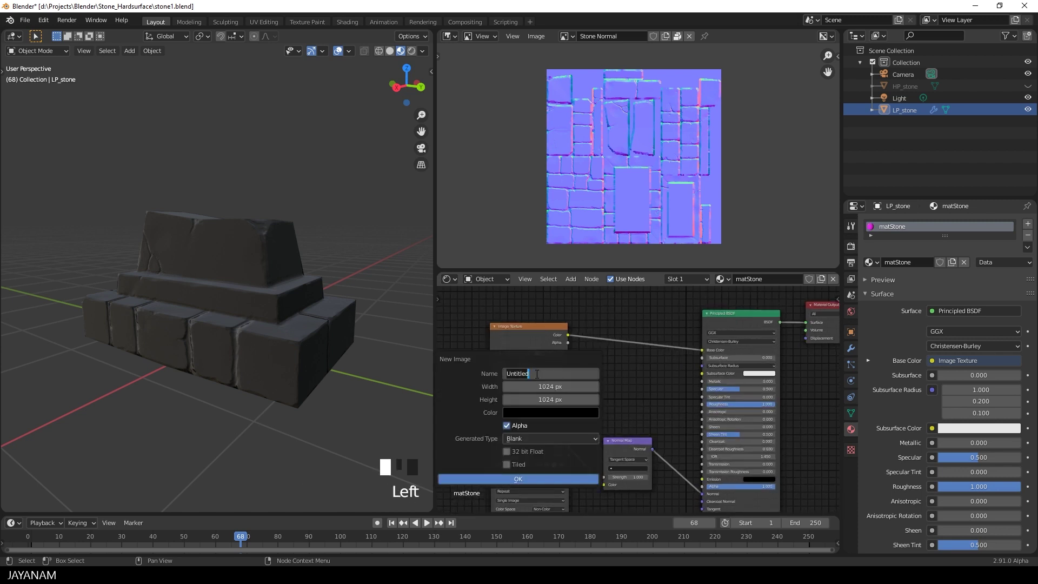
pyautogui.write('Stone Curvature')
pyautogui.press('Tab')
pyautogui.write('2048')
pyautogui.press('Tab')
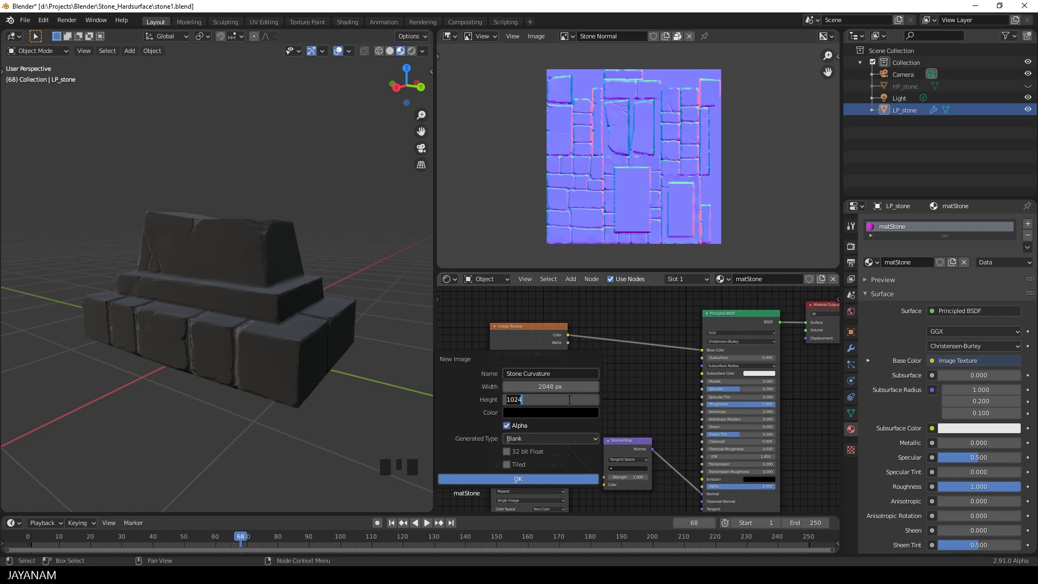
pyautogui.write('2048')
pyautogui.press('Tab')
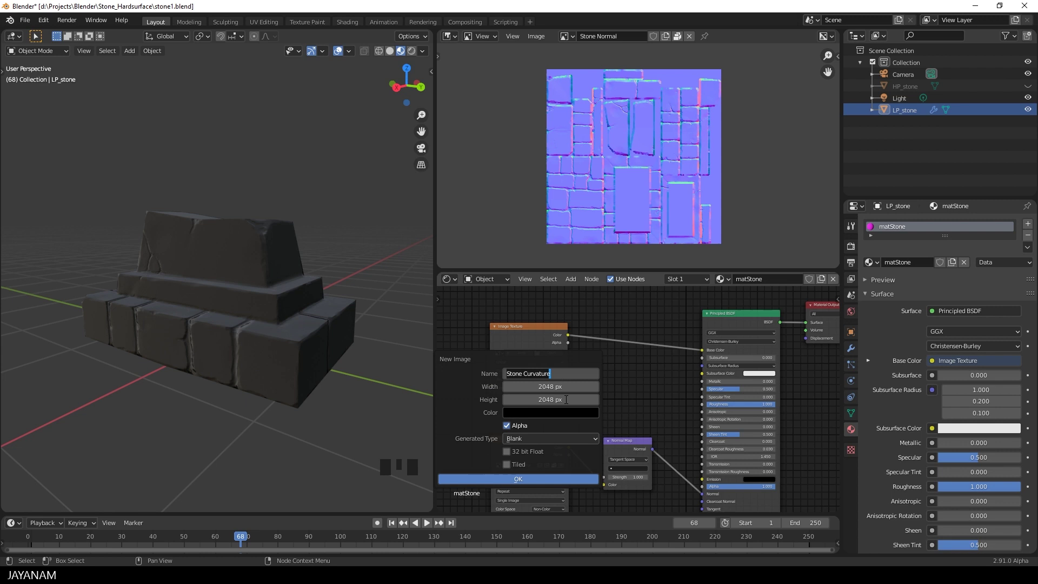
pyautogui.click(554, 477)
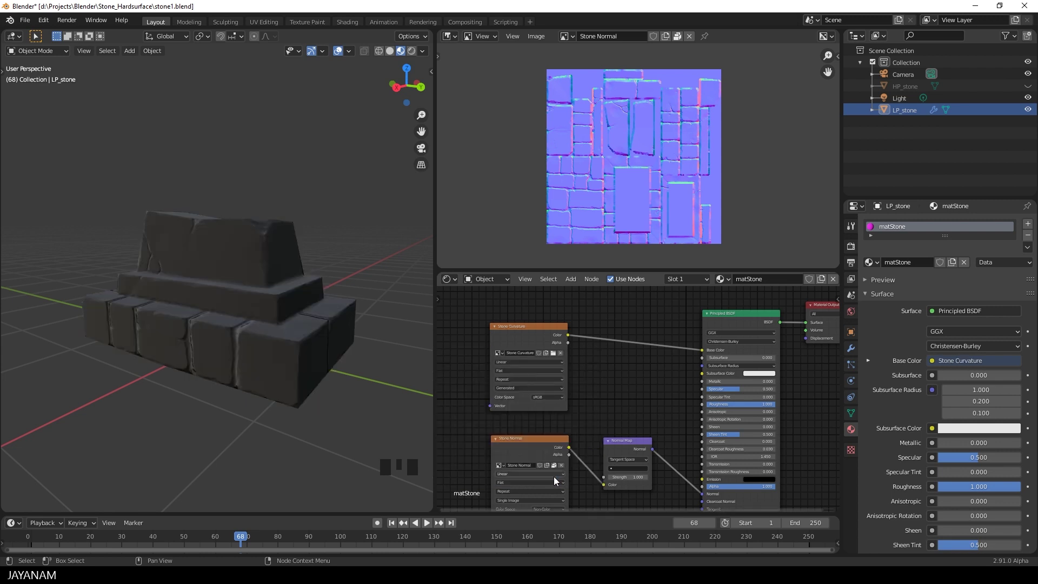
# - Hide LP_stone, show HP_stone, and select the high-poly stone
pyautogui.click(1028, 109)
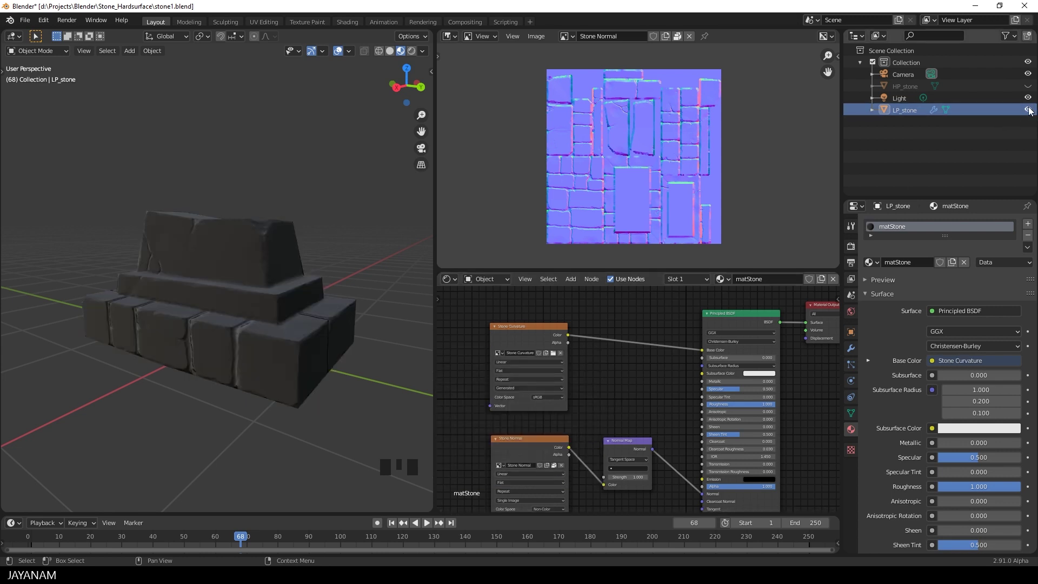
pyautogui.click(1030, 88)
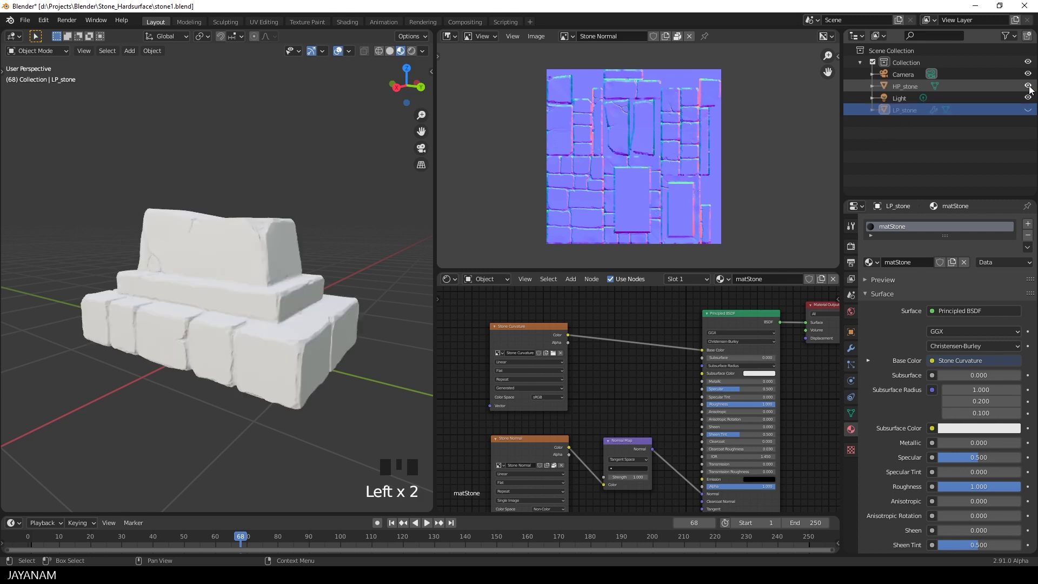
pyautogui.click(238, 307)
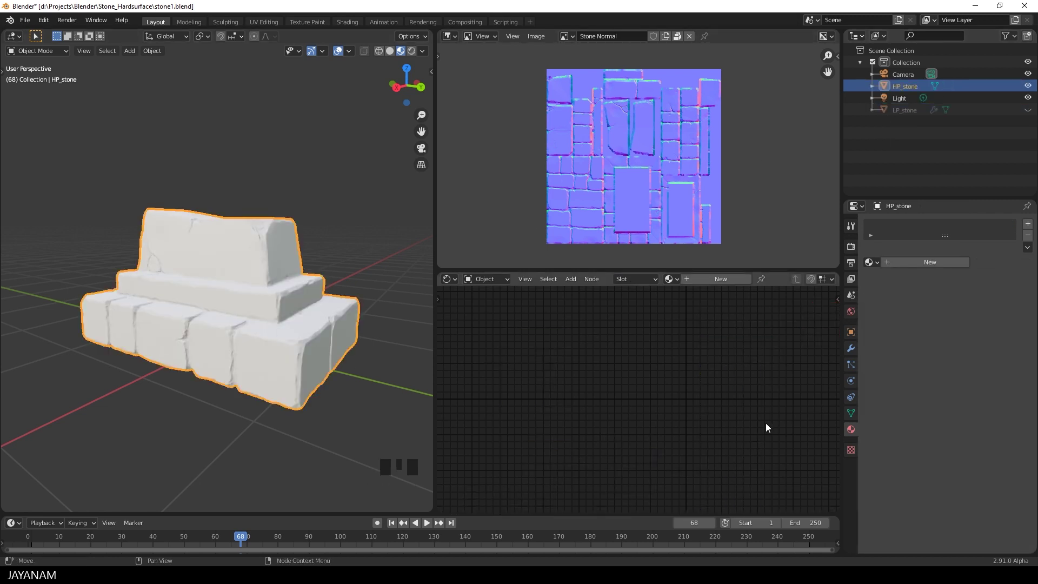
# - Give HP_stone a new material and rename it 'mat_HP'
pyautogui.click(721, 279)
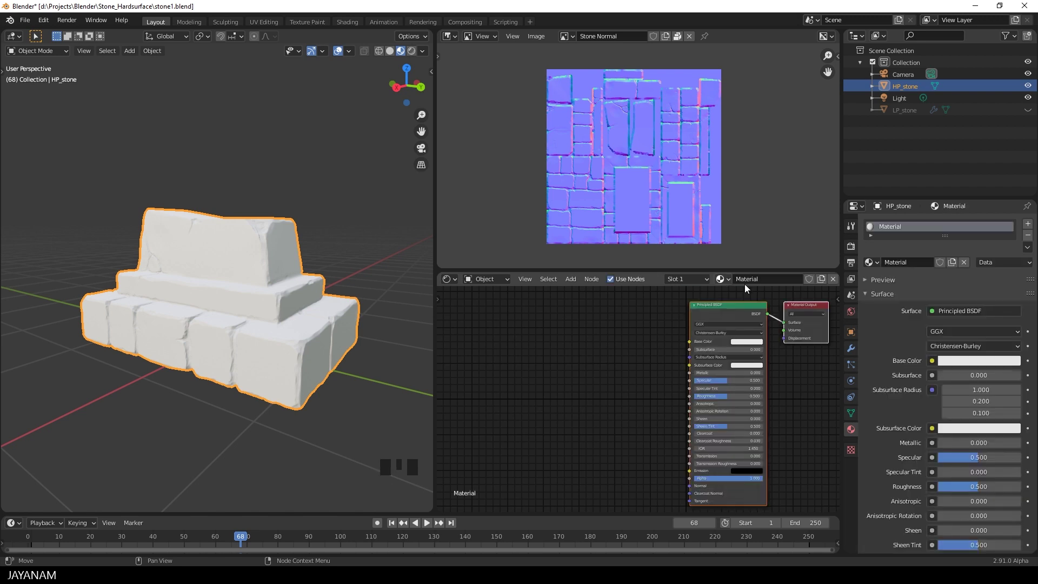
pyautogui.click(906, 262)
pyautogui.write('mat_HP')
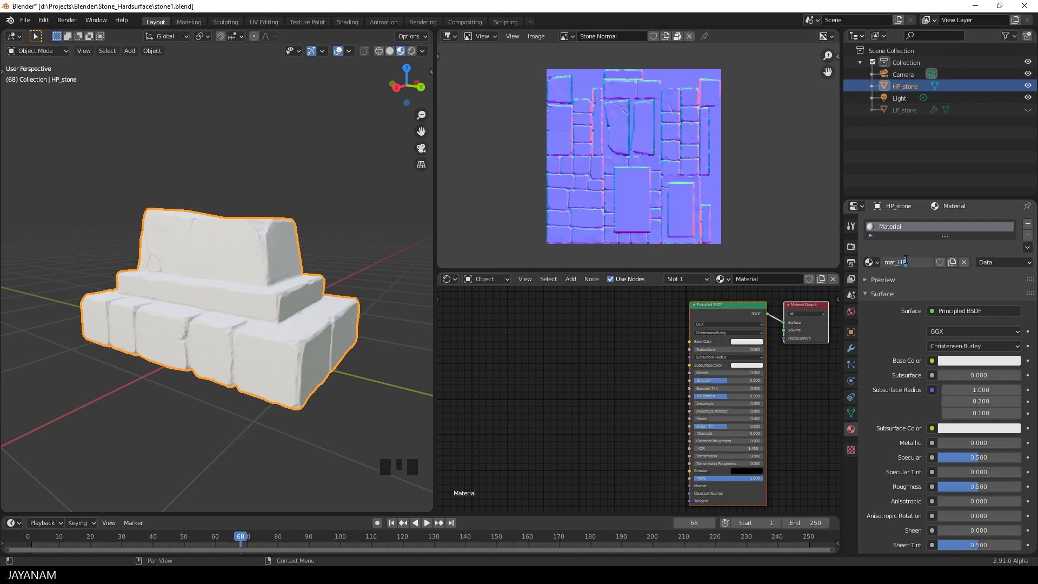
pyautogui.press('Return')
pyautogui.click(751, 308)
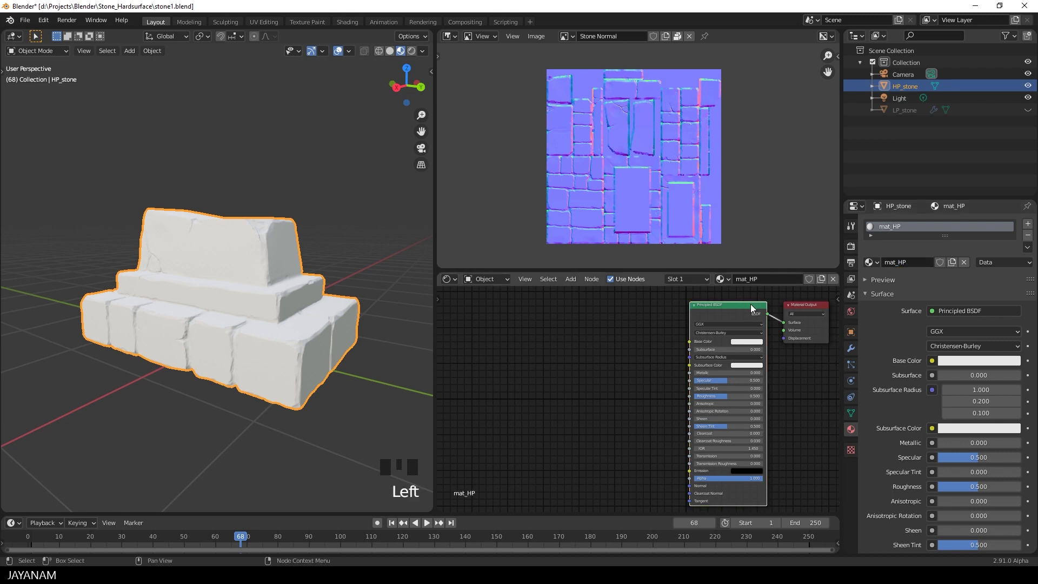
# - Delete the Principled BSDF node from mat_HP
pyautogui.press('Delete')
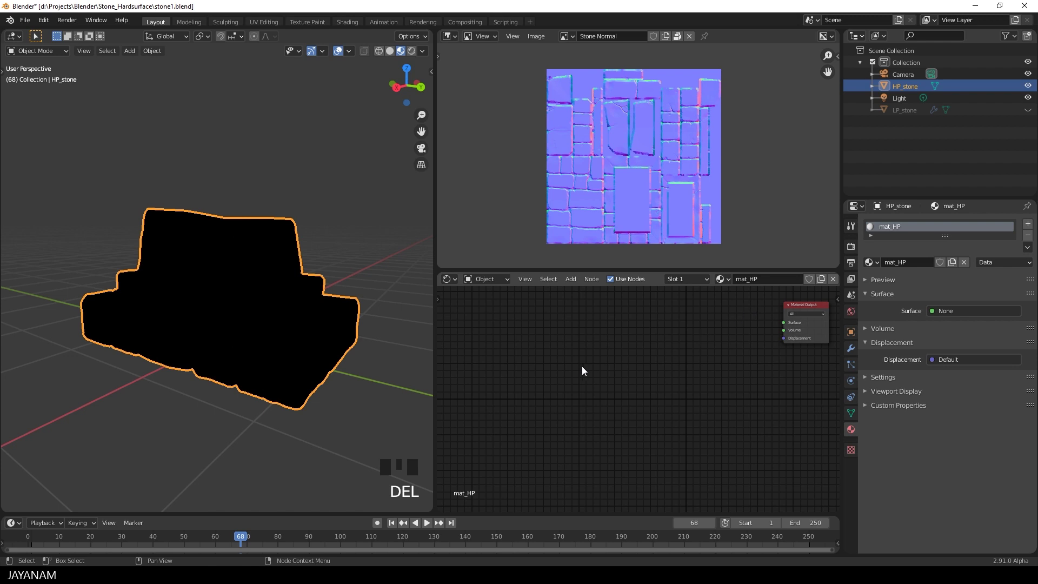
pyautogui.moveTo(582, 365); pyautogui.dragTo(623, 380, button='middle')
pyautogui.scroll(2, 624, 379)
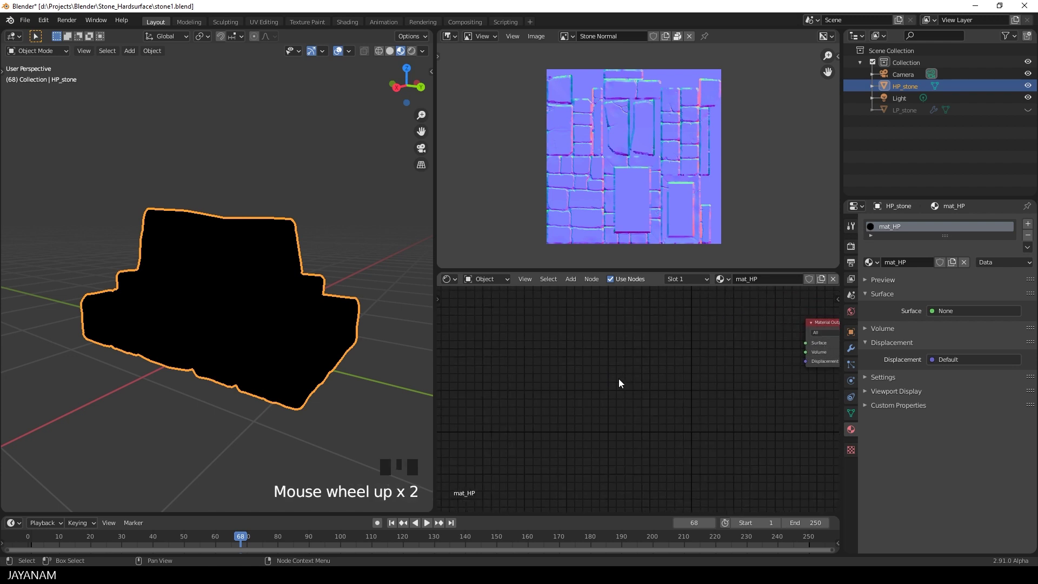
# - Search 'geom' to add a Geometry input node and place it before Material Output
pyautogui.hotkey('shift', 'a')
pyautogui.click(618, 379)
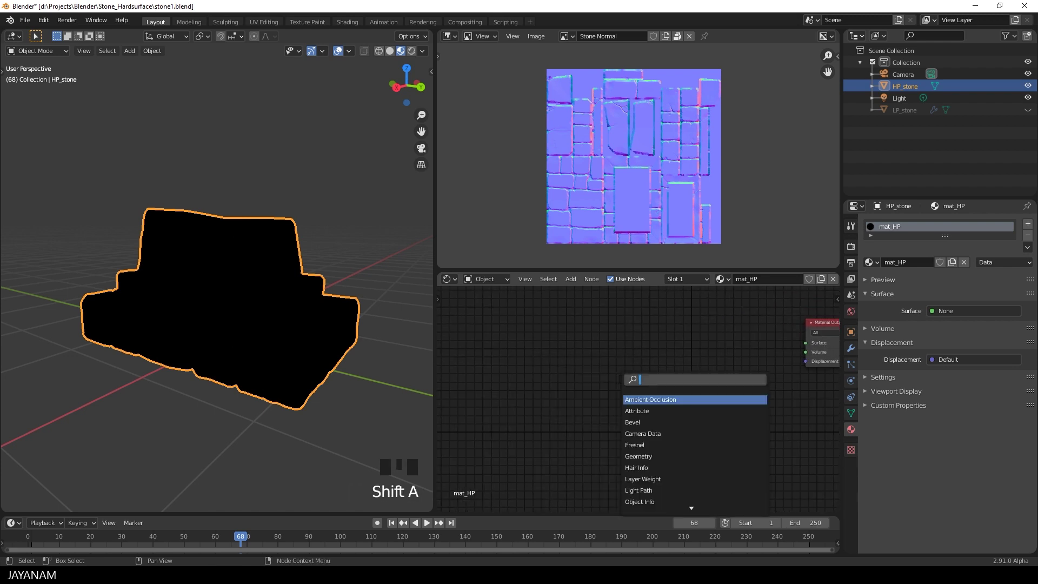
pyautogui.write('geom')
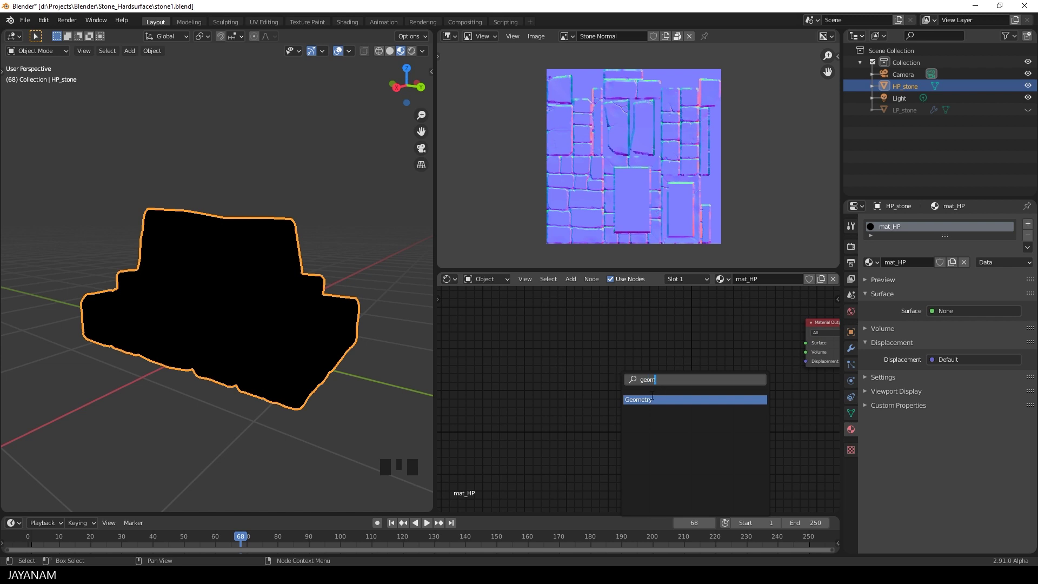
pyautogui.press('Return')
pyautogui.click(510, 336)
pyautogui.scroll(2, 510, 339)
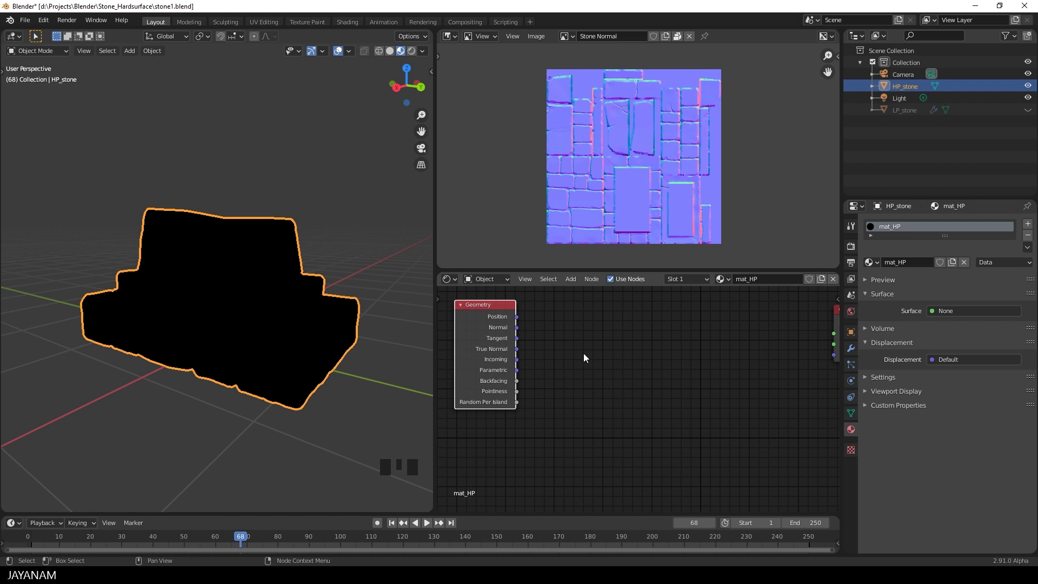
pyautogui.click(499, 305)
pyautogui.click(46, 21)
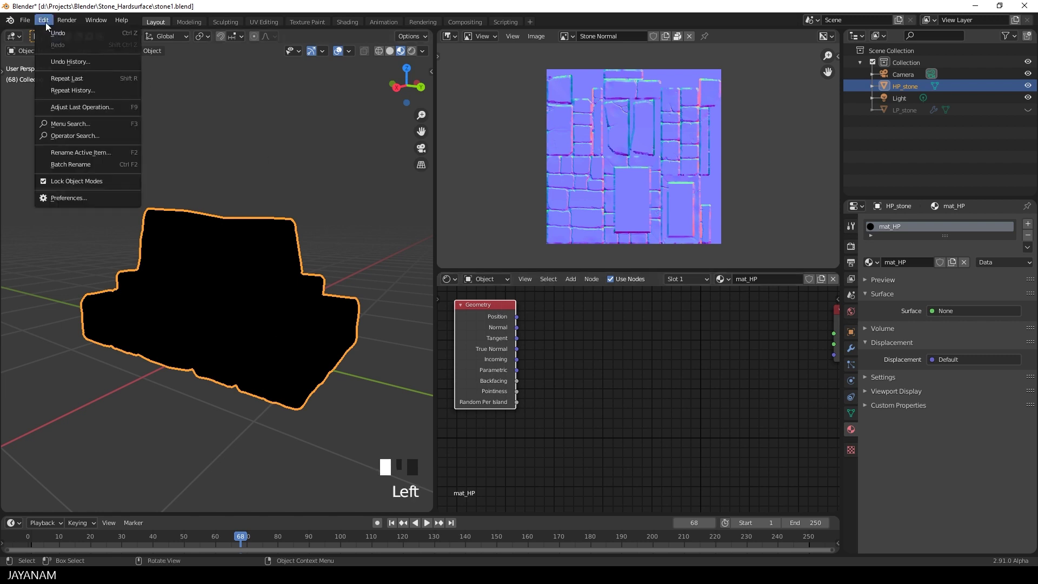
pyautogui.click(70, 198)
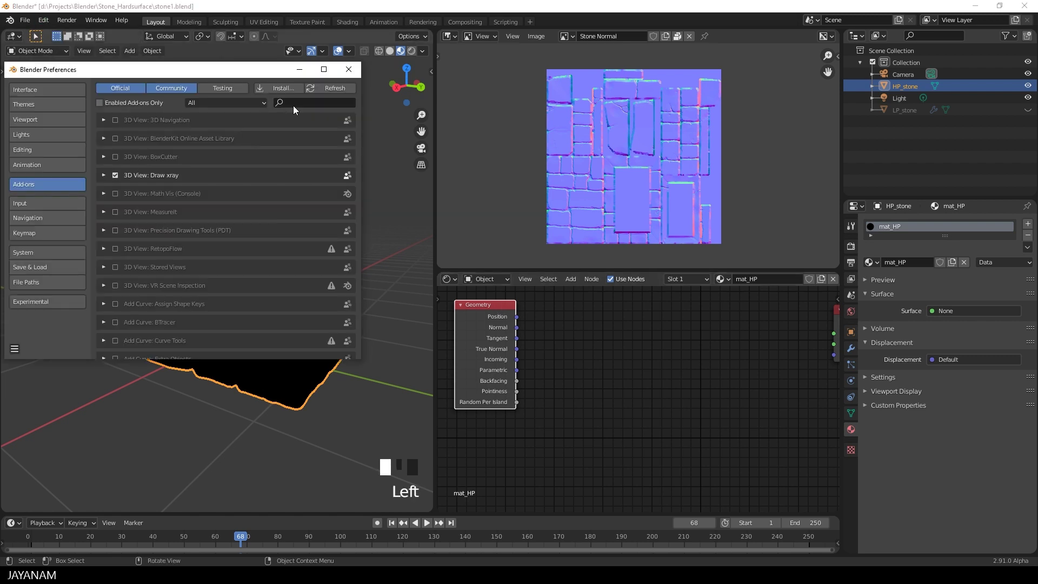
pyautogui.click(324, 103)
pyautogui.write('node')
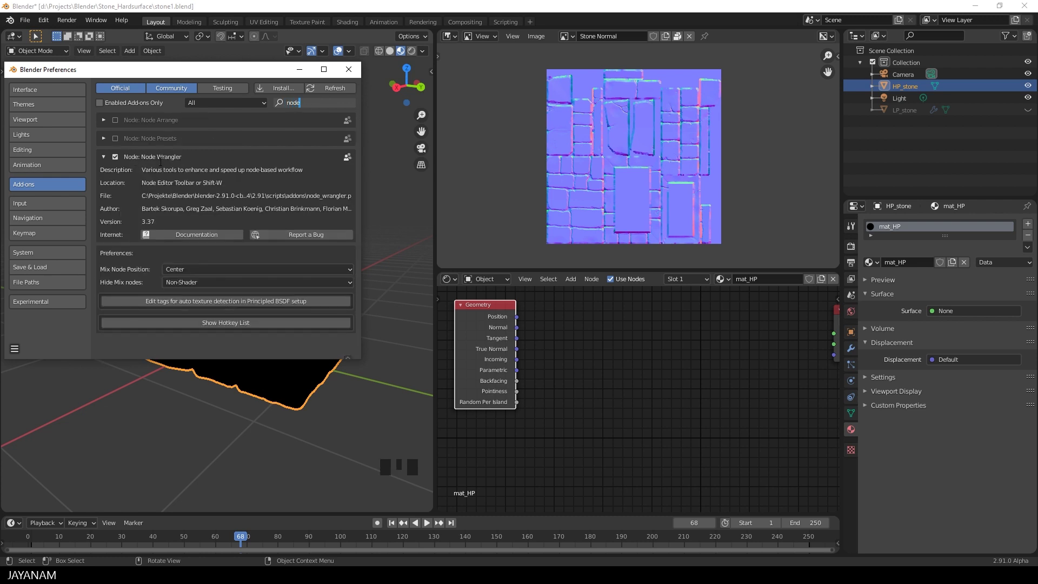
pyautogui.click(348, 70)
# - Ctrl+Shift+click the Geometry node to create a Viewer previewing its Position output
pyautogui.click(499, 305)
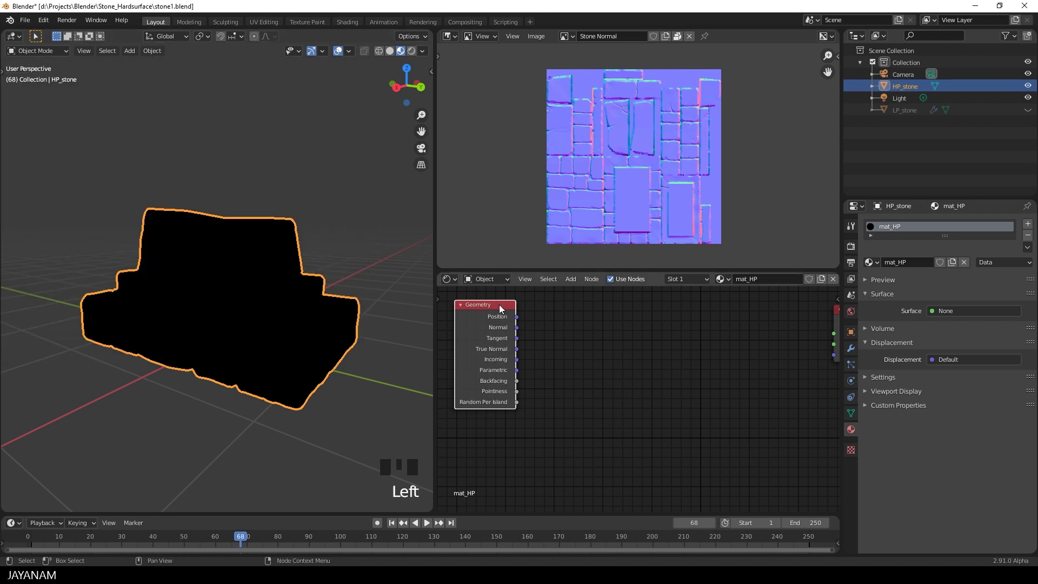
pyautogui.hotkey('ctrl', 'shift')
pyautogui.hotkey('ctrl', 'shift')
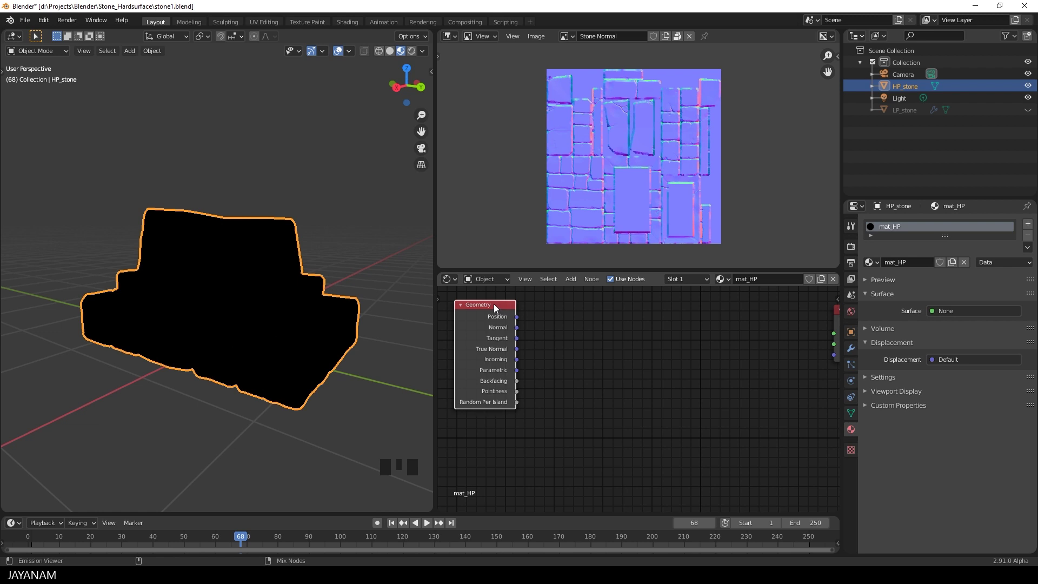
pyautogui.keyDown('ctrl'); pyautogui.keyDown('shift'); pyautogui.click(494, 304); pyautogui.keyUp('shift'); pyautogui.keyUp('ctrl')
# - Move the Viewer node between Geometry and Material Output and expand it
pyautogui.scroll(-4, 665, 351)
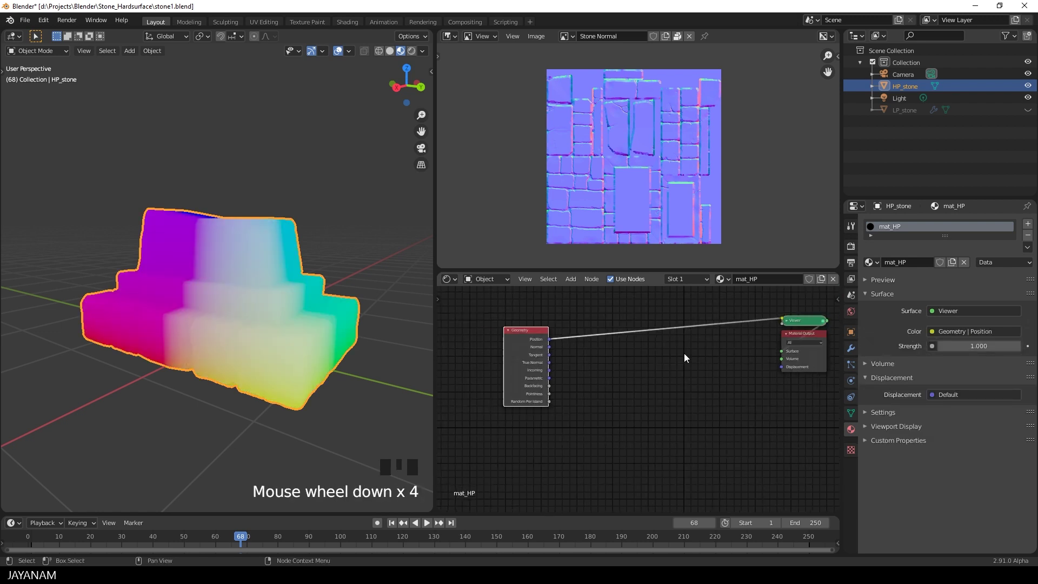
pyautogui.moveTo(683, 352); pyautogui.dragTo(659, 373, button='middle')
pyautogui.moveTo(784, 342); pyautogui.dragTo(710, 348)
pyautogui.scroll(2, 689, 358)
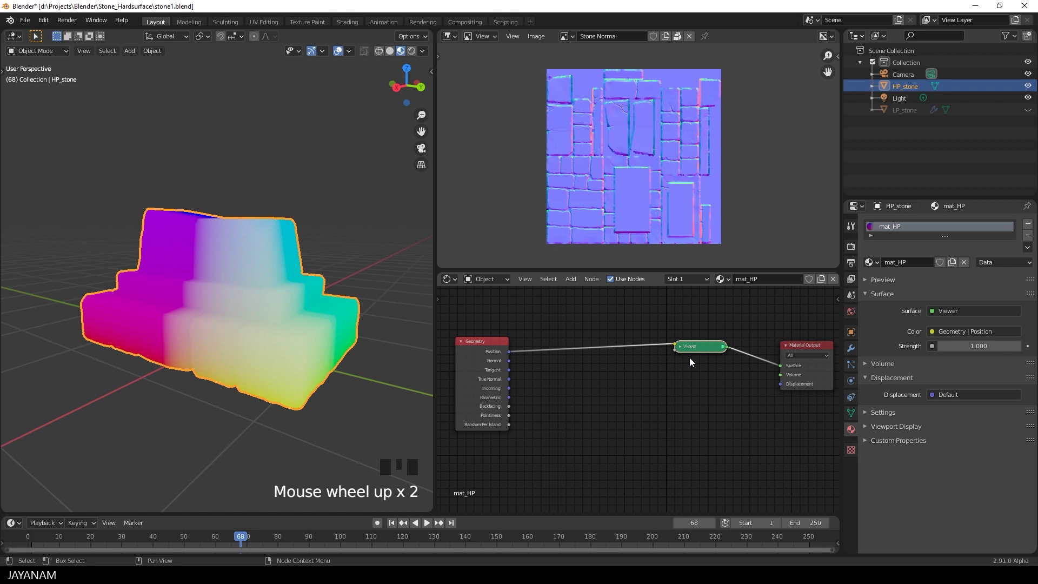
pyautogui.scroll(1, 689, 357)
pyautogui.click(679, 345)
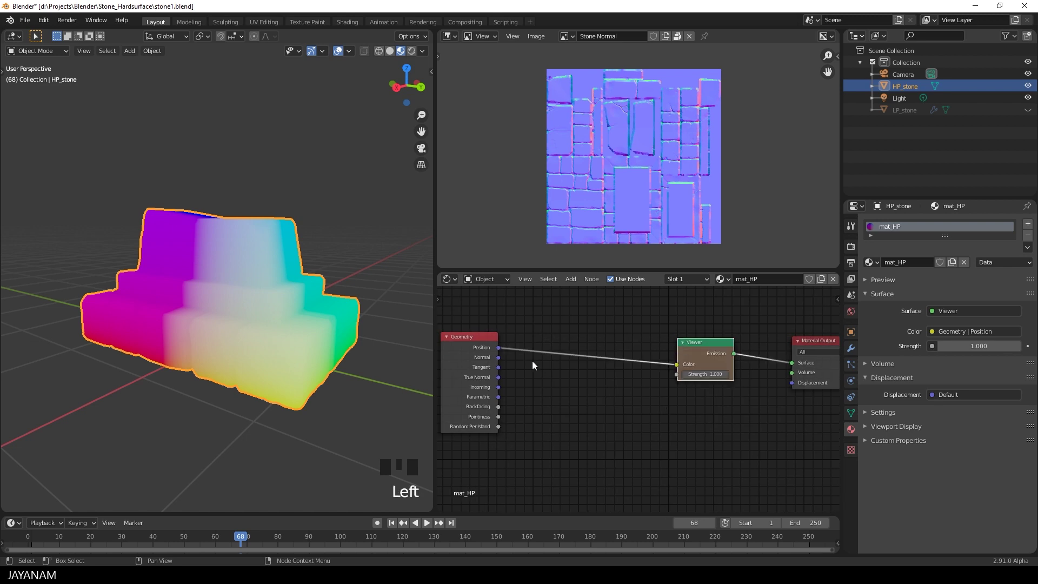
# - Relink the Viewer from Position to Pointiness and switch the viewport to Rendered shading
pyautogui.keyDown('ctrl'); pyautogui.moveTo(499, 347); pyautogui.dragTo(499, 416); pyautogui.keyUp('ctrl')
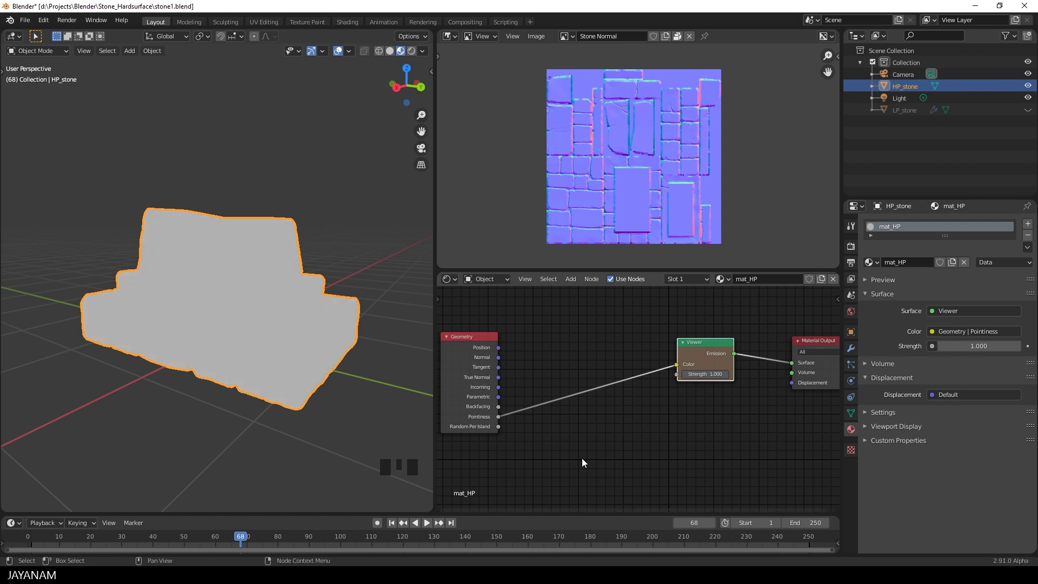
pyautogui.click(412, 52)
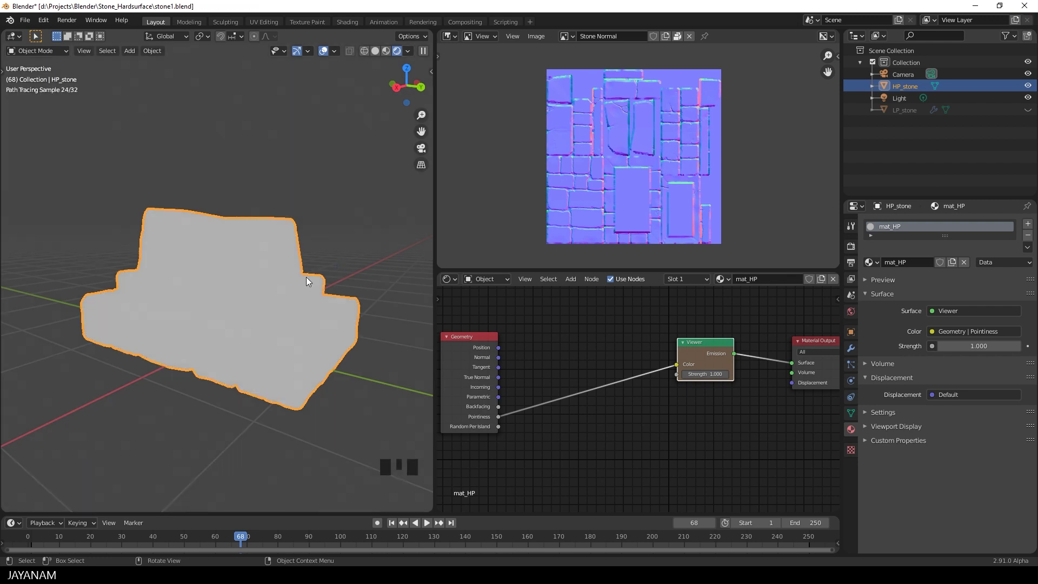
pyautogui.moveTo(306, 276); pyautogui.dragTo(297, 281, button='middle')
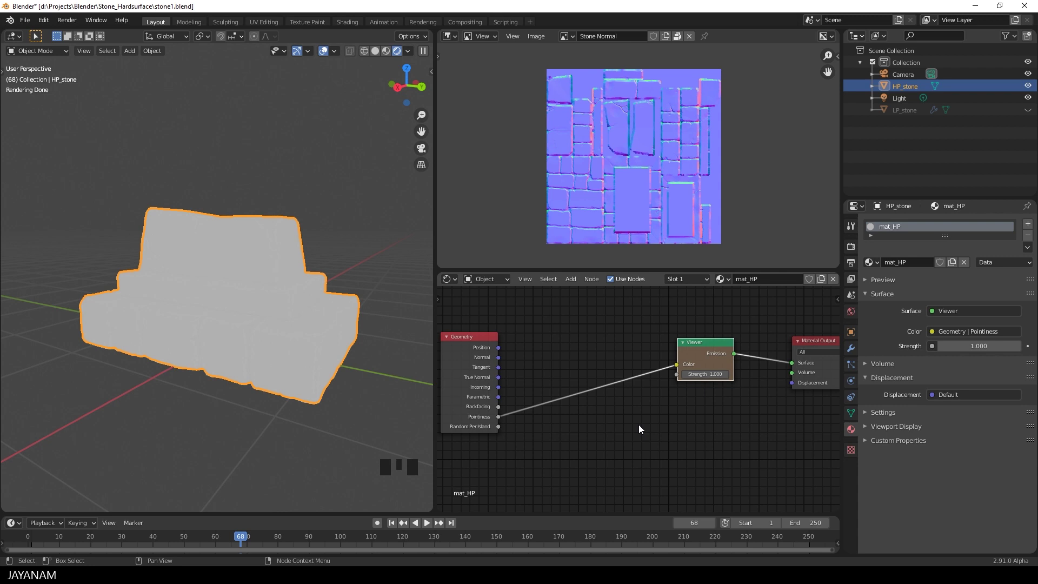
pyautogui.hotkey('shift', 'a')
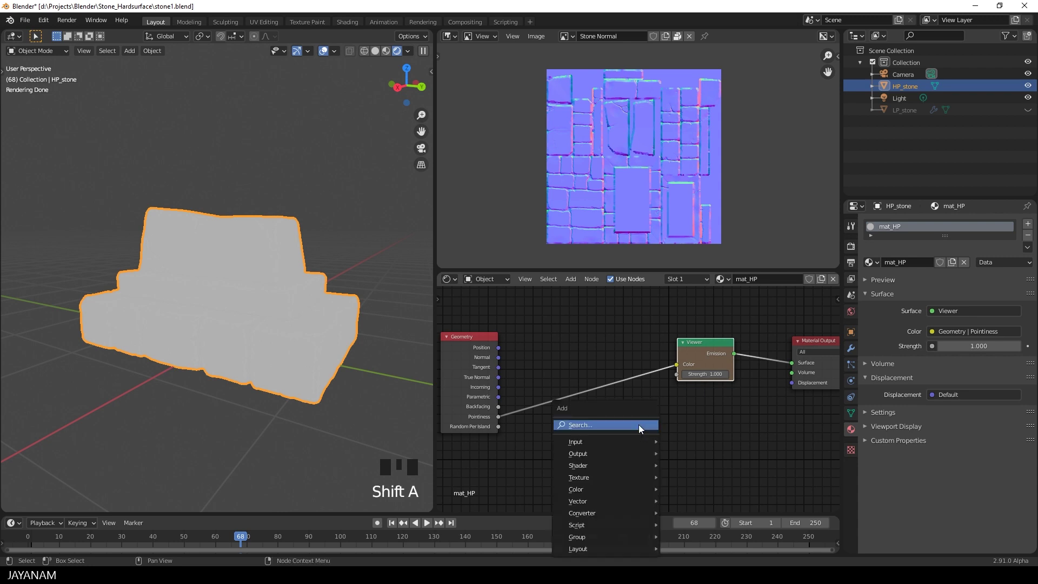
# - Drop a ColorRamp onto the Pointiness–Viewer link and slide its black stop to 0.463
pyautogui.click(638, 424)
pyautogui.write('color')
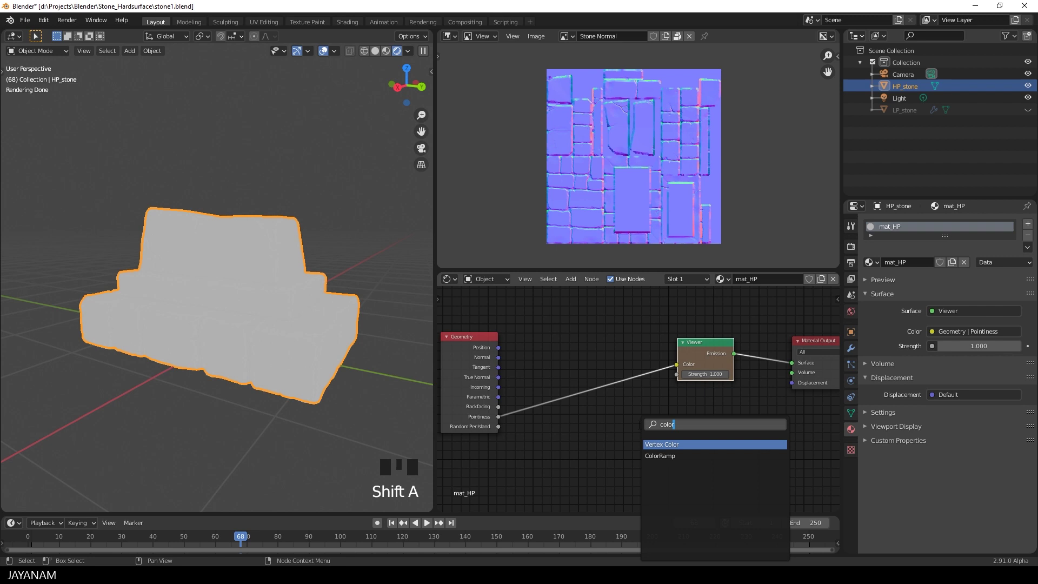
pyautogui.click(662, 455)
pyautogui.click(578, 379)
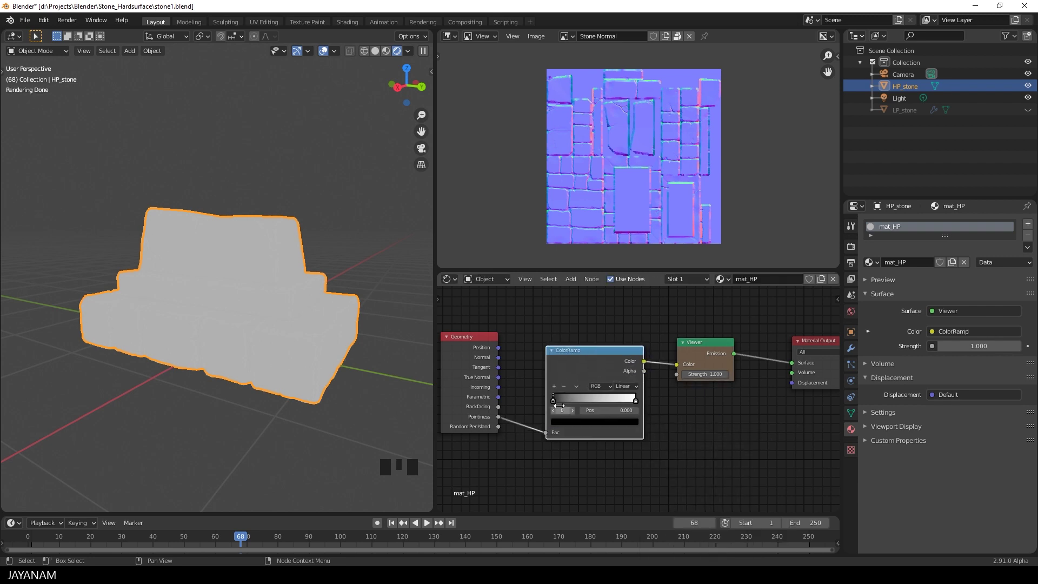
pyautogui.moveTo(553, 400); pyautogui.dragTo(594, 404)
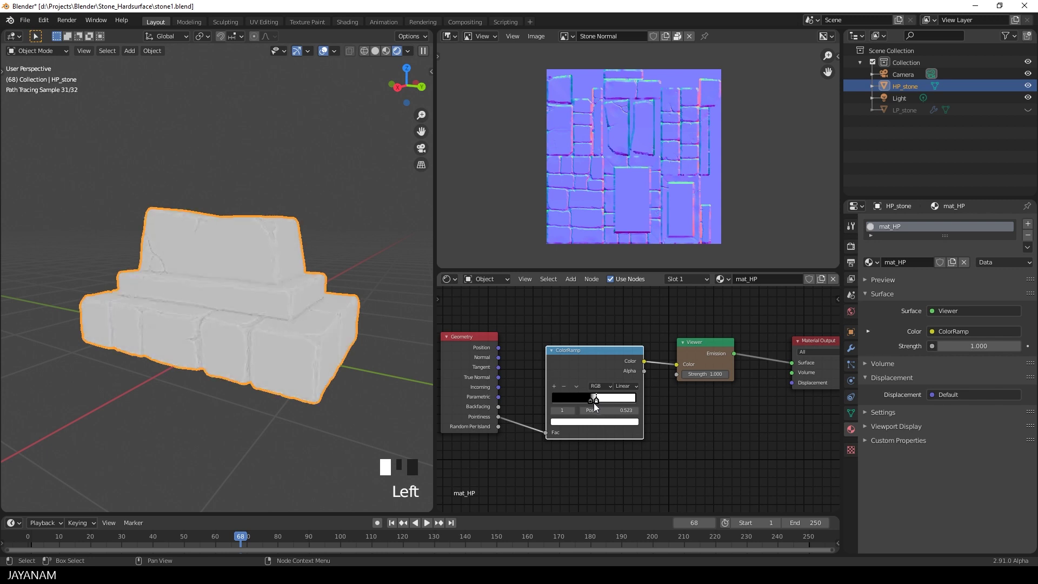
pyautogui.scroll(1, 247, 339)
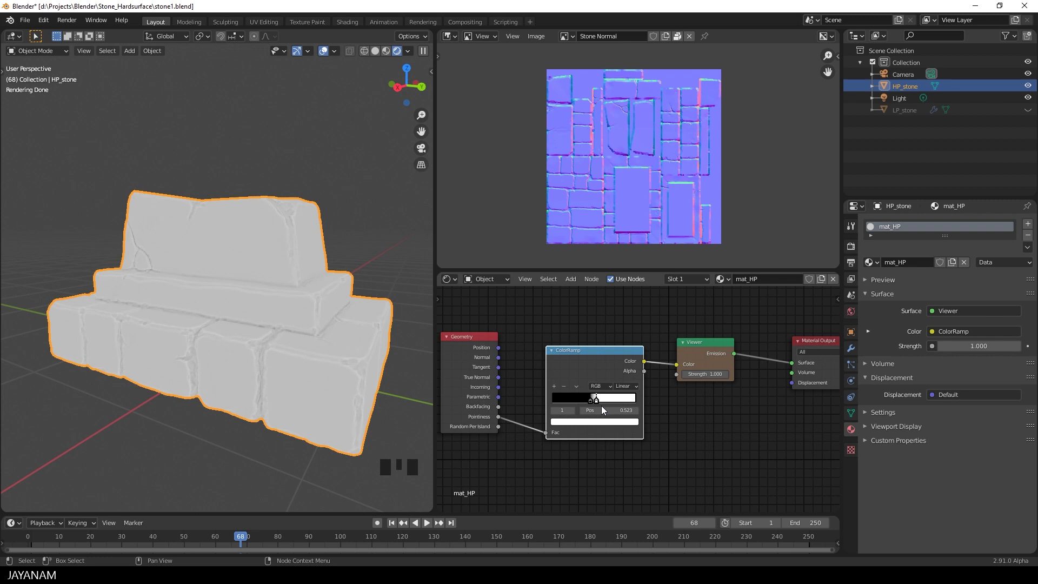
pyautogui.moveTo(596, 401); pyautogui.dragTo(592, 402)
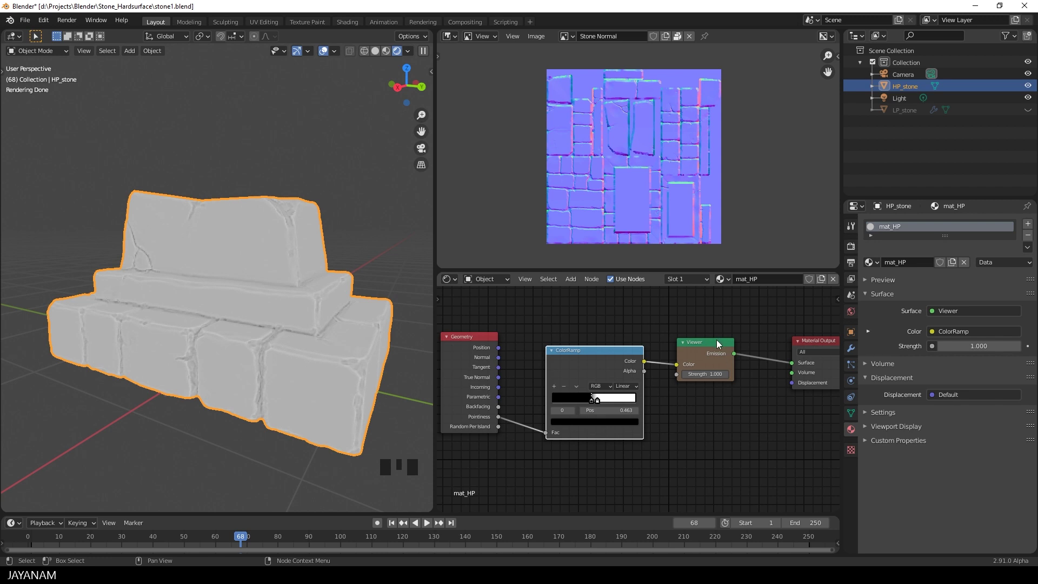
pyautogui.moveTo(716, 339); pyautogui.dragTo(745, 332)
# - Insert a Gamma node between the ColorRamp and Viewer with Gamma set to 1.800
pyautogui.hotkey('shift', 'a')
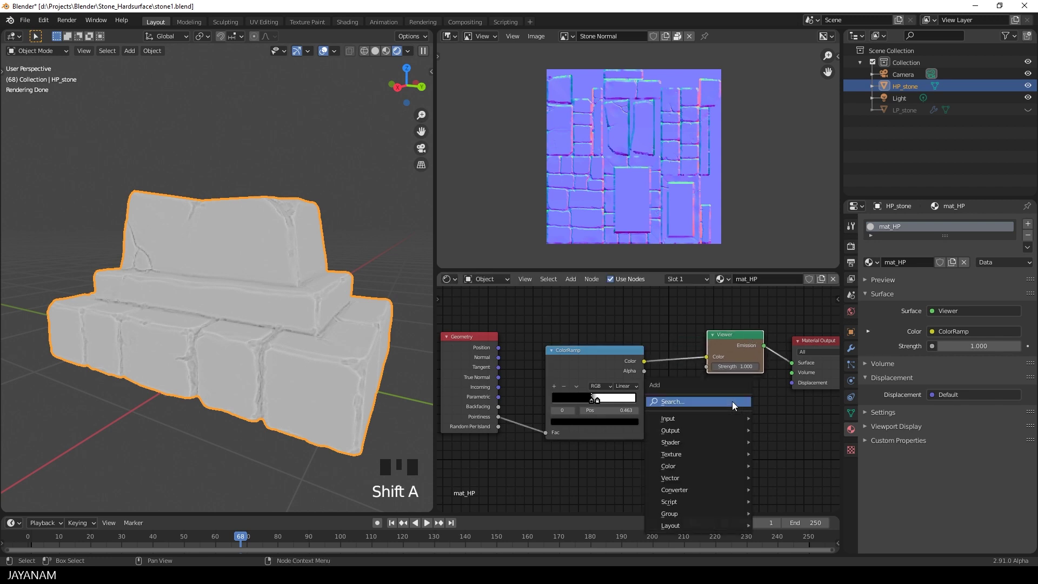
pyautogui.write('gamm')
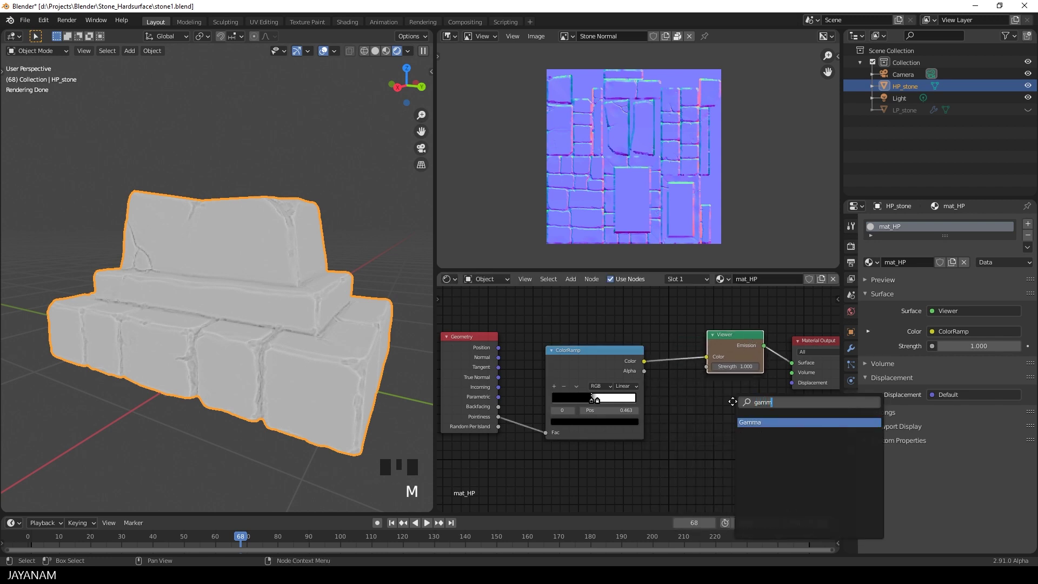
pyautogui.press('Return')
pyautogui.click(646, 342)
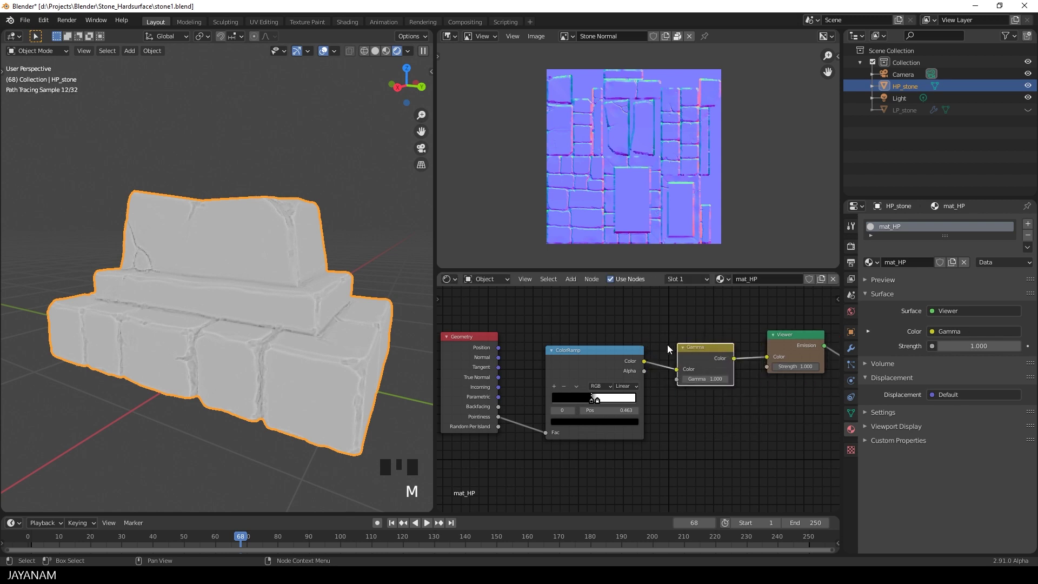
pyautogui.scroll(1, 709, 394)
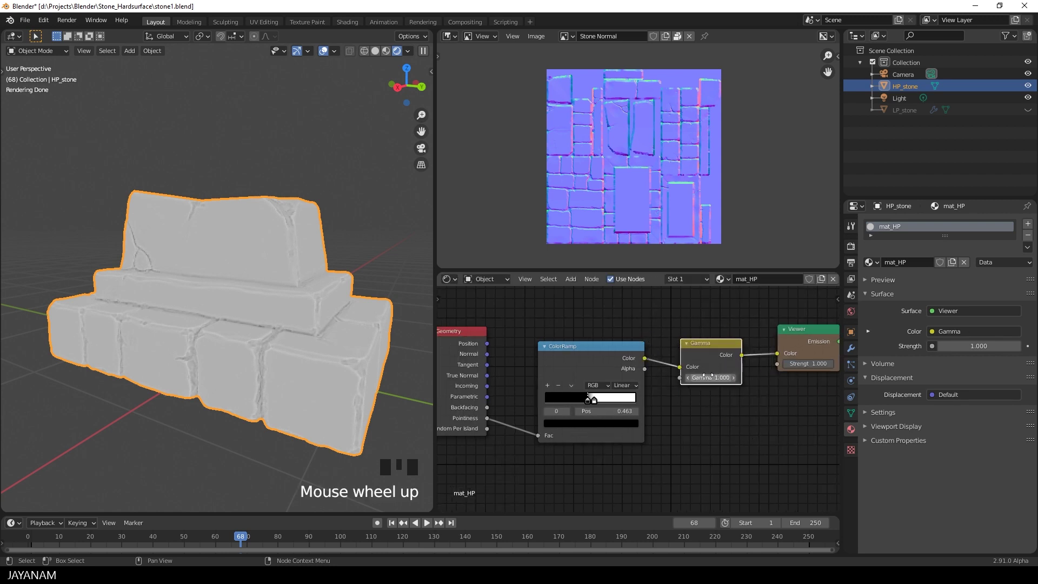
pyautogui.moveTo(711, 377); pyautogui.dragTo(746, 378)
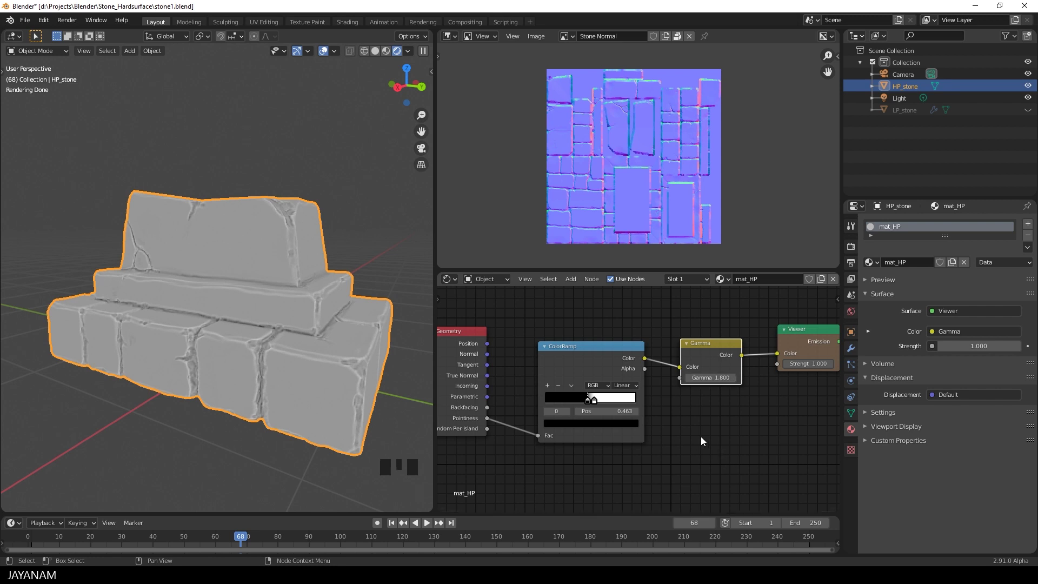
# - Save the blend file with Ctrl+S and unhide LP_stone
pyautogui.moveTo(274, 341); pyautogui.dragTo(329, 385, button='middle')
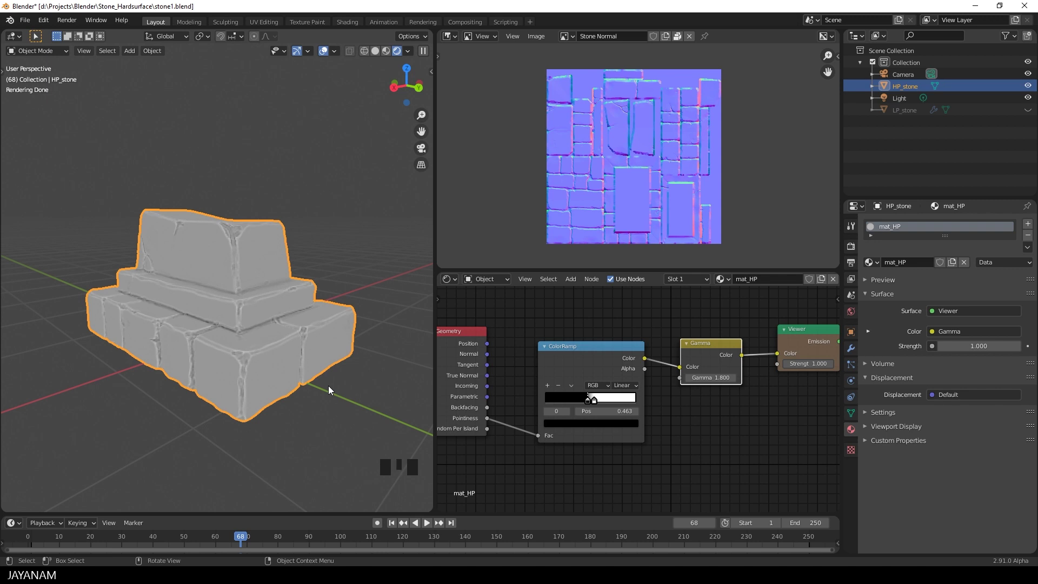
pyautogui.hotkey('ctrl', 's')
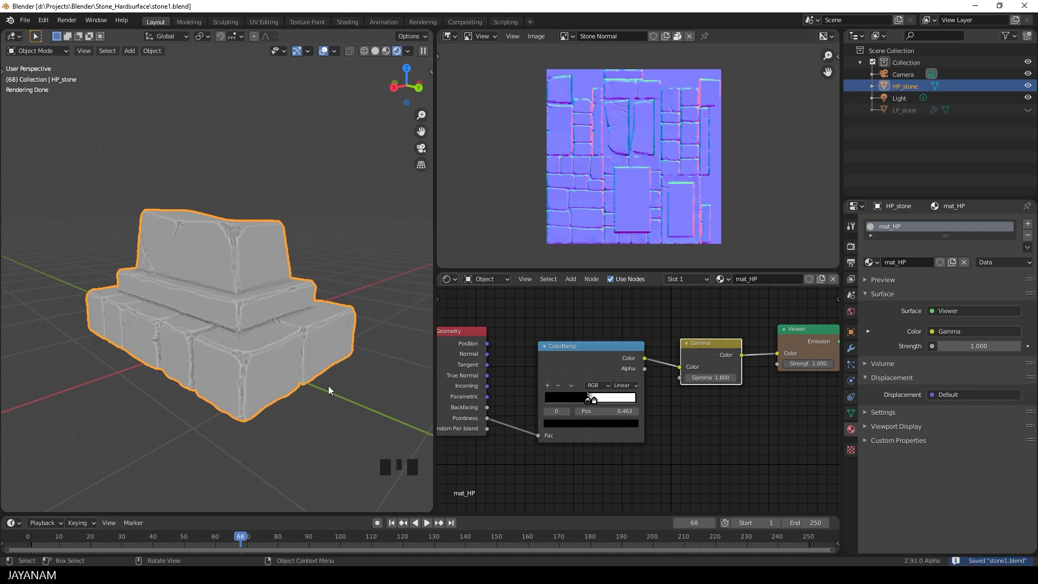
pyautogui.click(1028, 110)
# - Select LP_stone's Stone Curvature image node and display Stone Curvature in the Image Editor
pyautogui.click(908, 113)
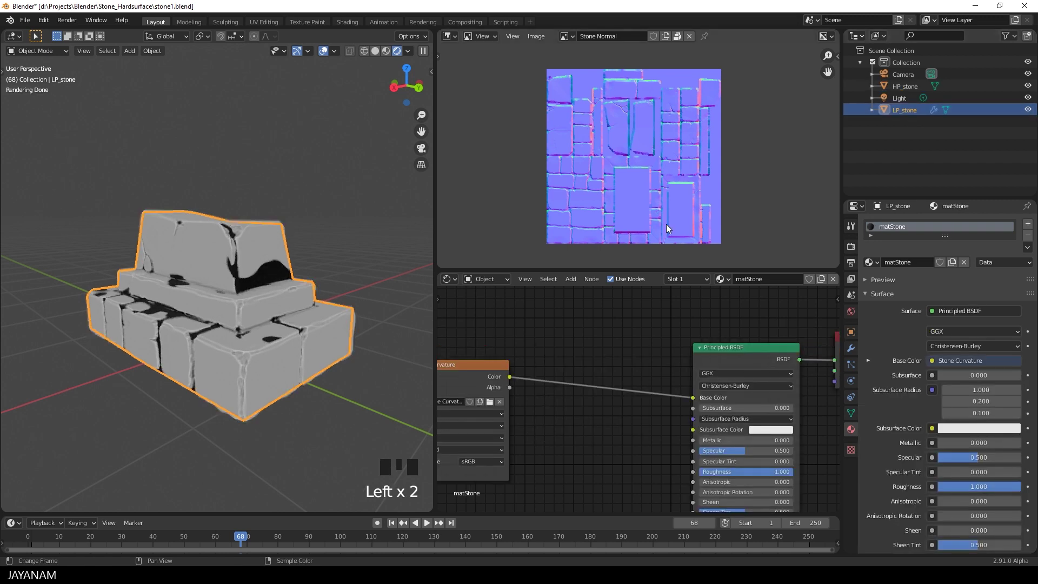
pyautogui.scroll(-3, 608, 279)
pyautogui.moveTo(533, 354); pyautogui.dragTo(629, 344, button='middle')
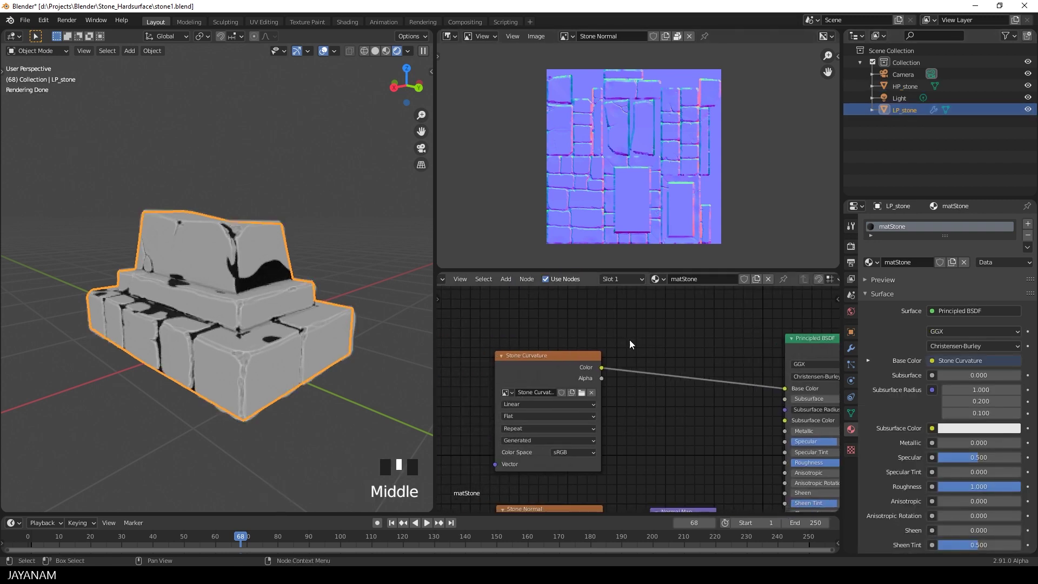
pyautogui.click(555, 361)
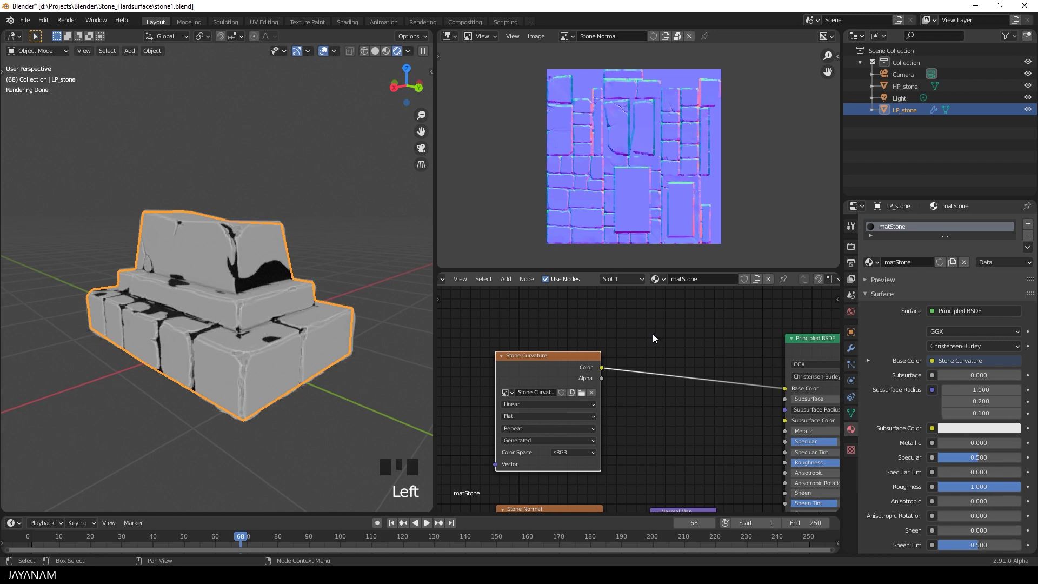
pyautogui.click(565, 37)
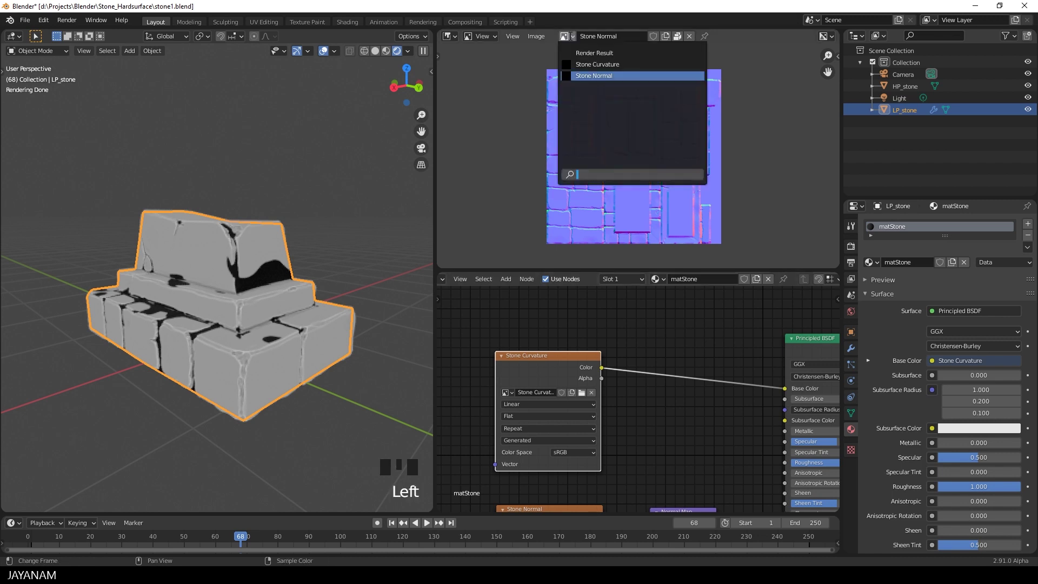
pyautogui.click(597, 65)
# - Select HP_stone, then Ctrl+click LP_stone so it becomes the active object
pyautogui.scroll(-2, 620, 354)
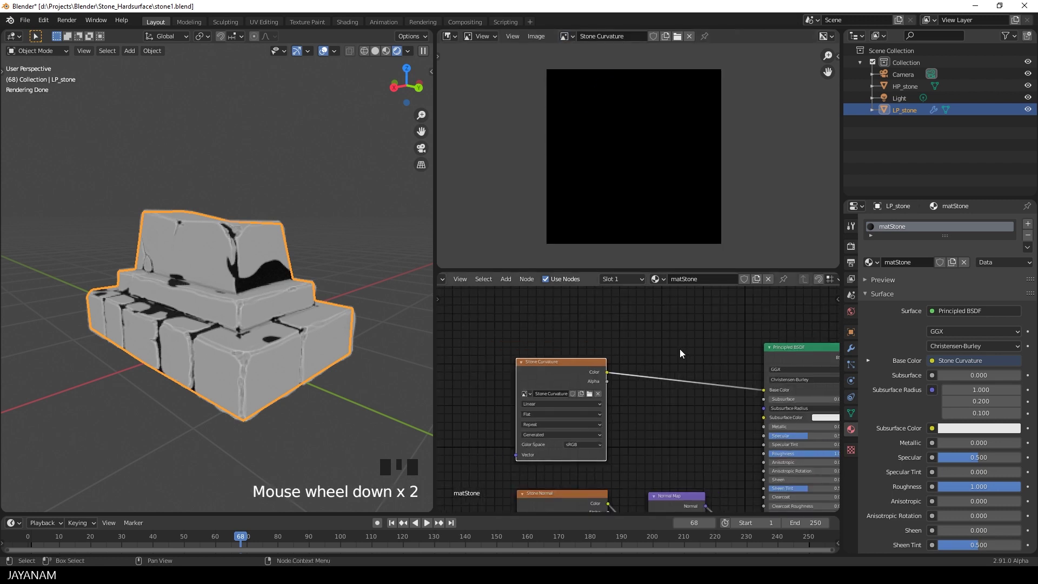
pyautogui.click(886, 86)
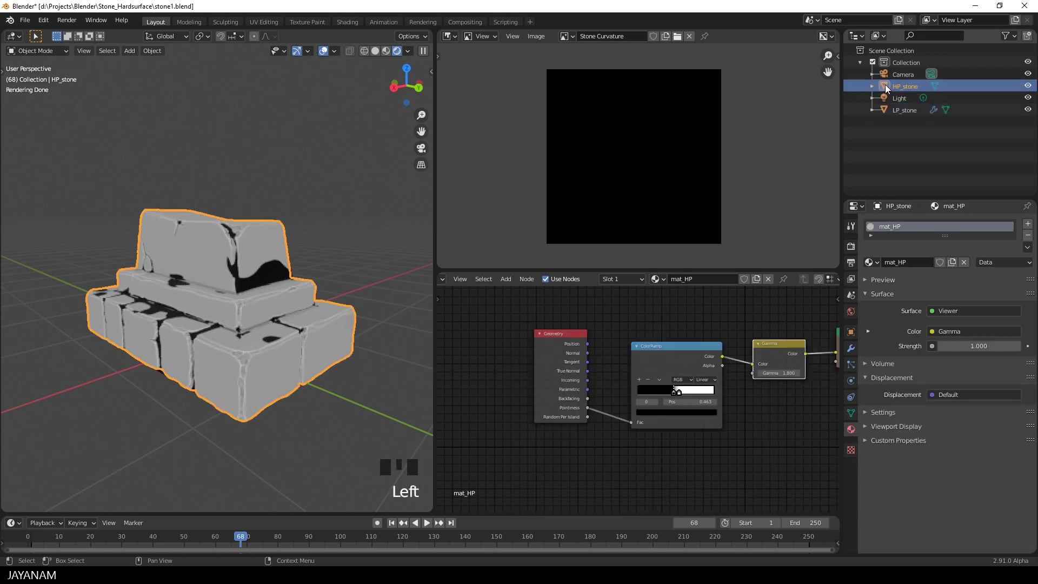
pyautogui.keyDown('ctrl'); pyautogui.click(881, 112); pyautogui.keyUp('ctrl')
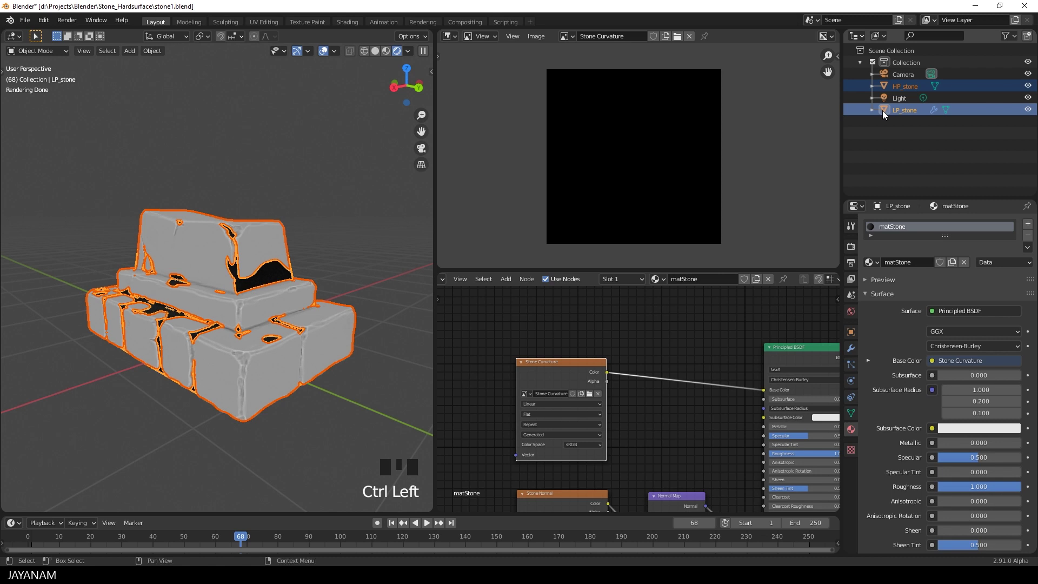
# - In Render Properties, set the Bake Type to Emit with Selected to Active on
pyautogui.click(850, 247)
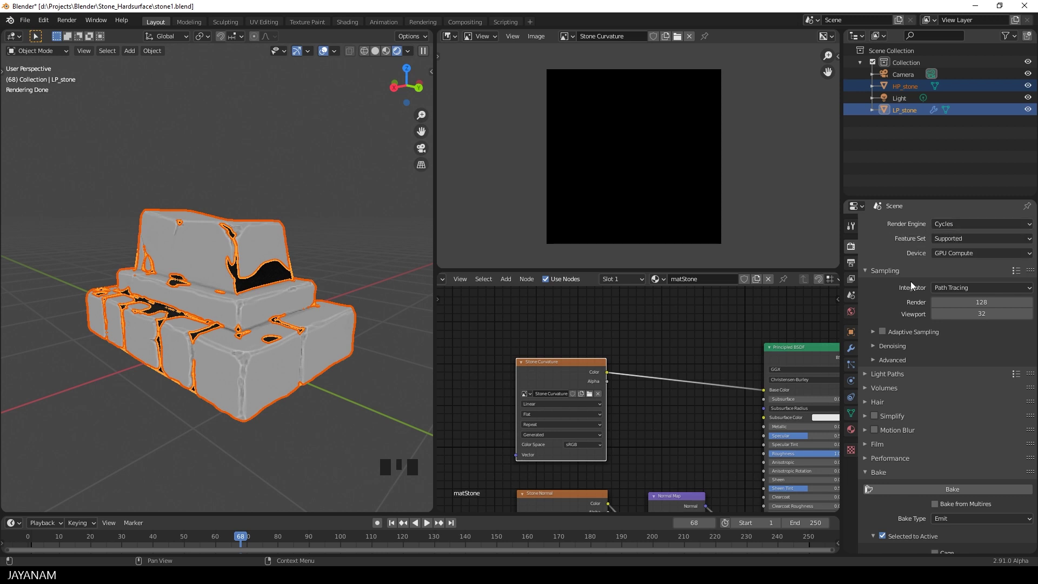
pyautogui.scroll(-5, 952, 342)
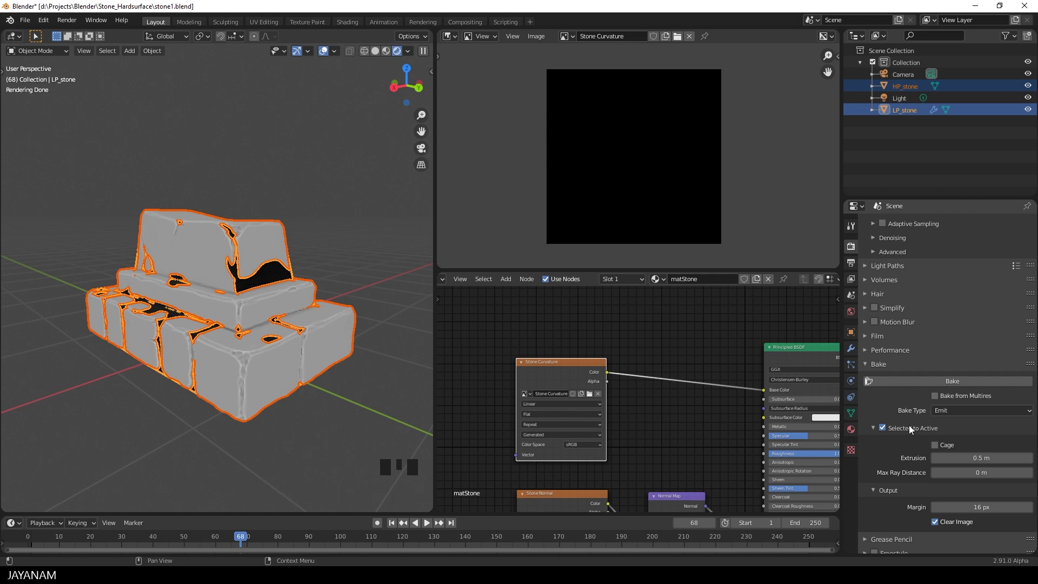
pyautogui.click(965, 411)
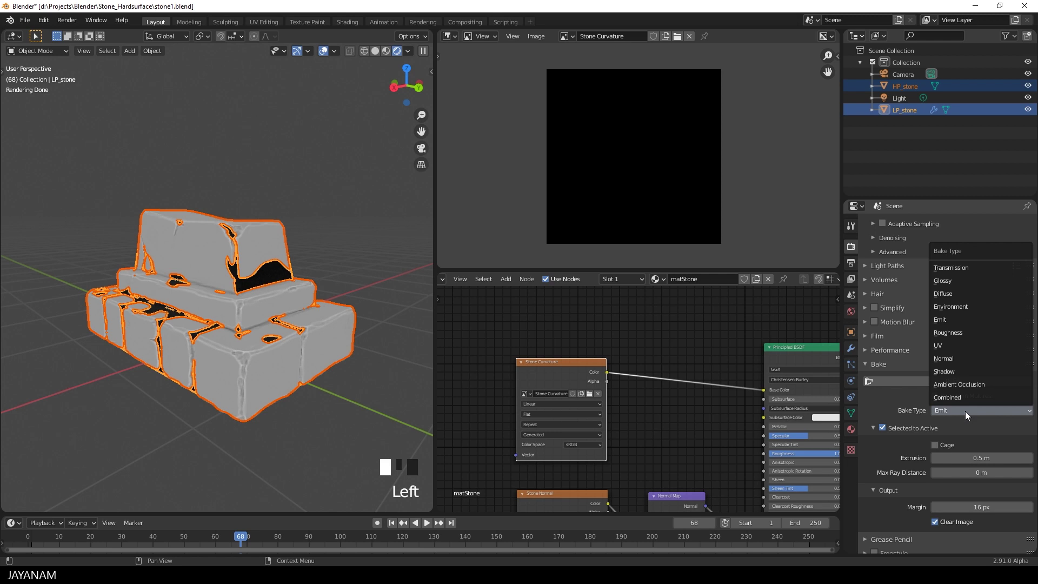
pyautogui.click(947, 320)
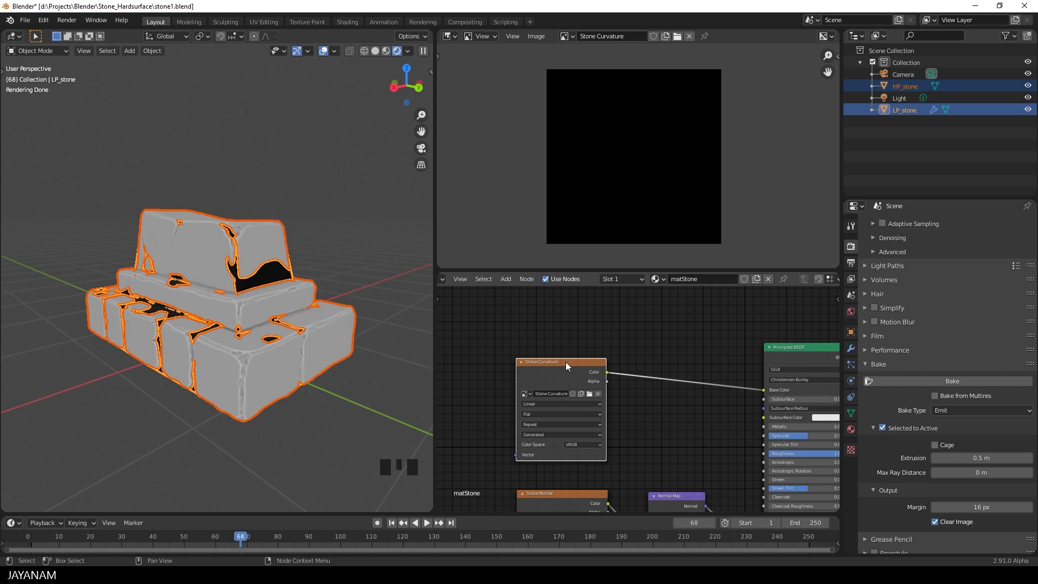
# - Bake the curvature into the Stone Curvature image and hide HP_stone
pyautogui.click(936, 382)
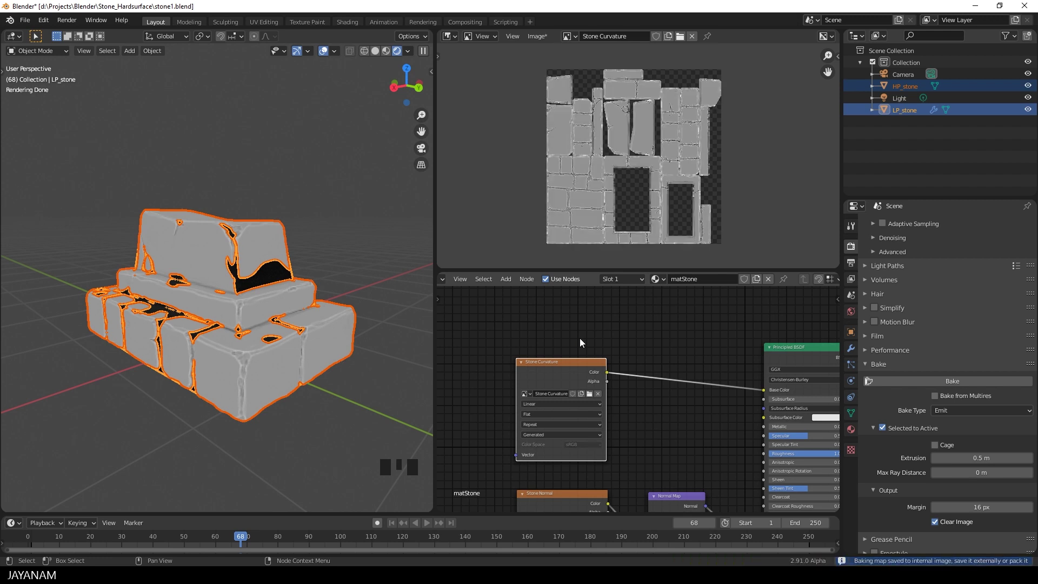
pyautogui.scroll(7, 655, 112)
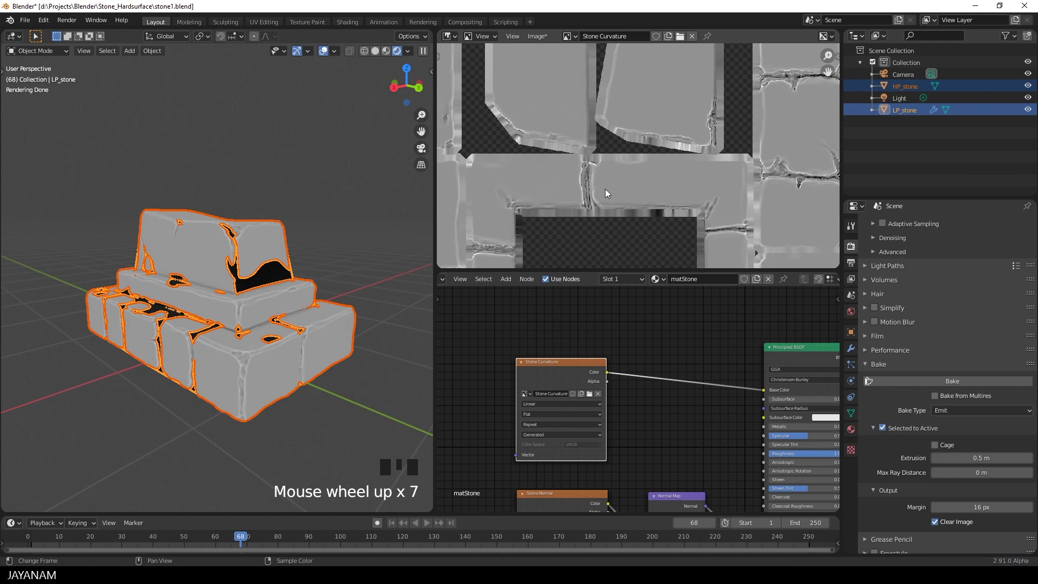
pyautogui.click(1028, 86)
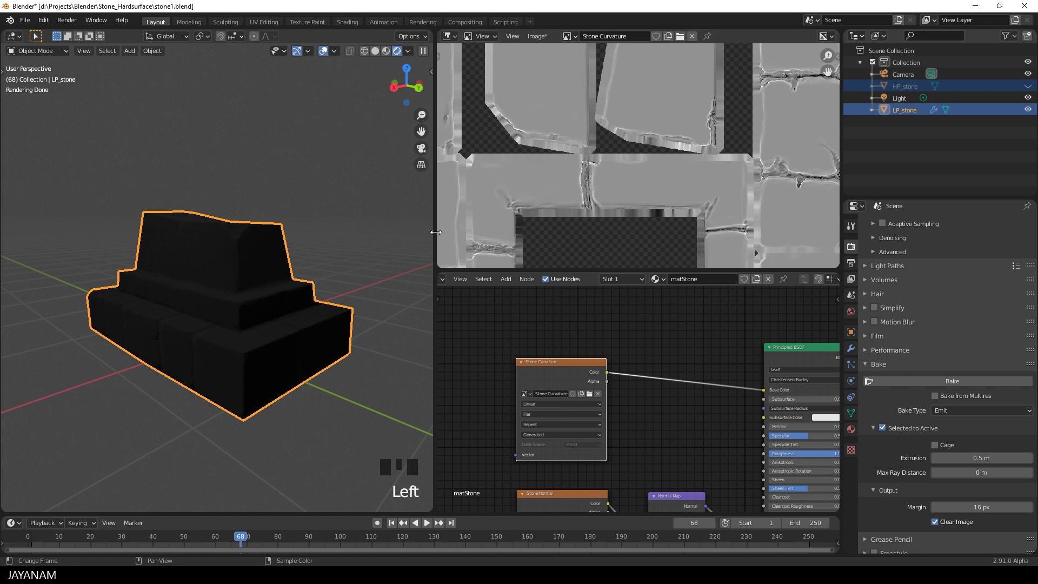
# - View the low-poly stone in Material Preview from several angles to check the baked crevices
pyautogui.click(386, 51)
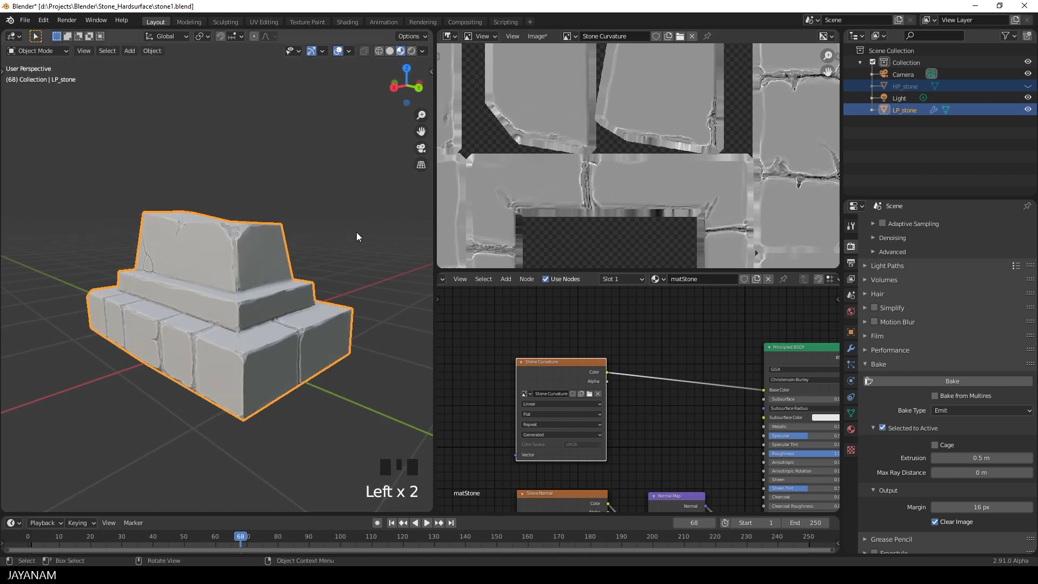
pyautogui.moveTo(262, 290)
pyautogui.mouseDown(button='middle')
pyautogui.moveTo(358, 290)
pyautogui.moveTo(290, 285)
pyautogui.mouseUp(button='middle')
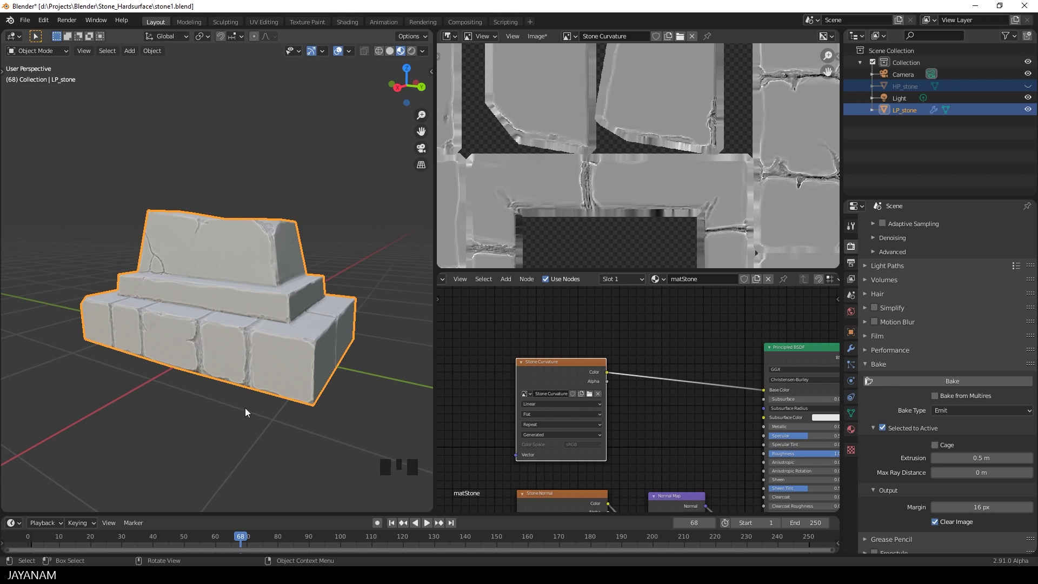
pyautogui.moveTo(244, 408); pyautogui.dragTo(231, 408, button='middle')
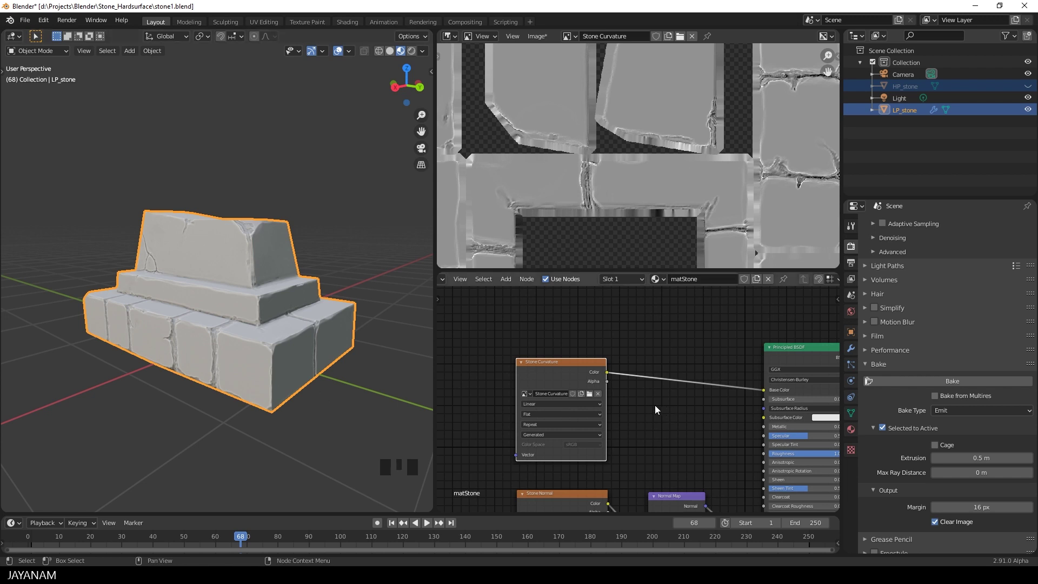
pyautogui.scroll(3, 654, 404)
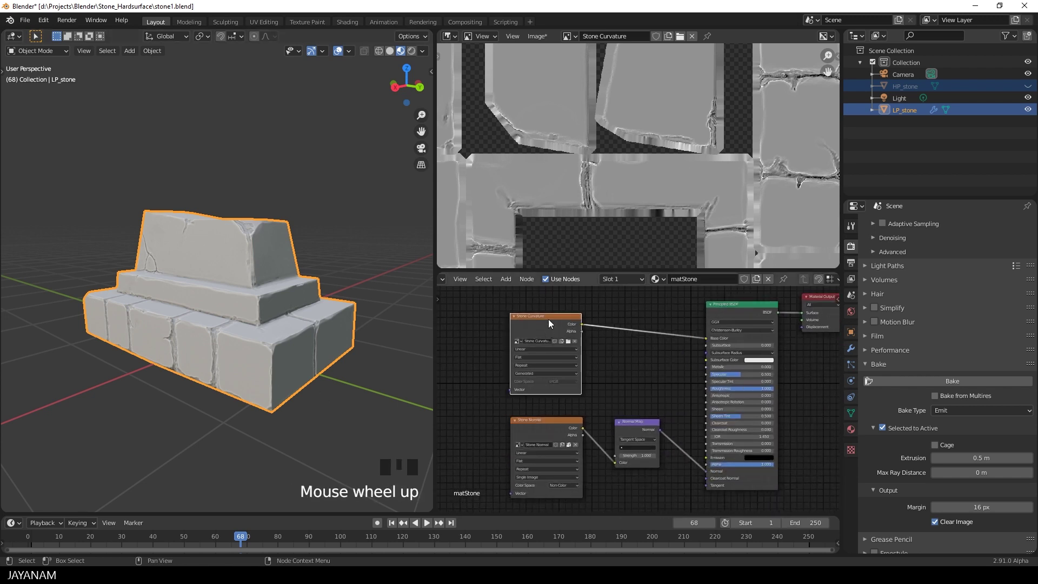